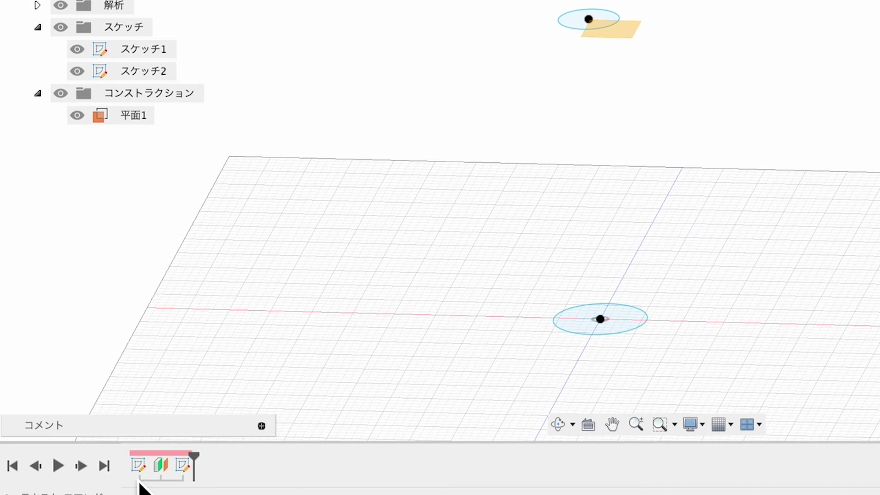
click(142, 475)
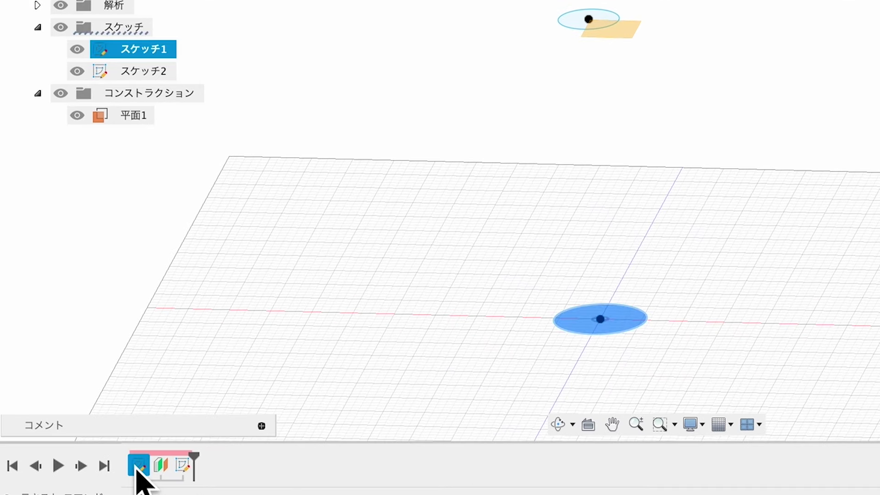
click(169, 474)
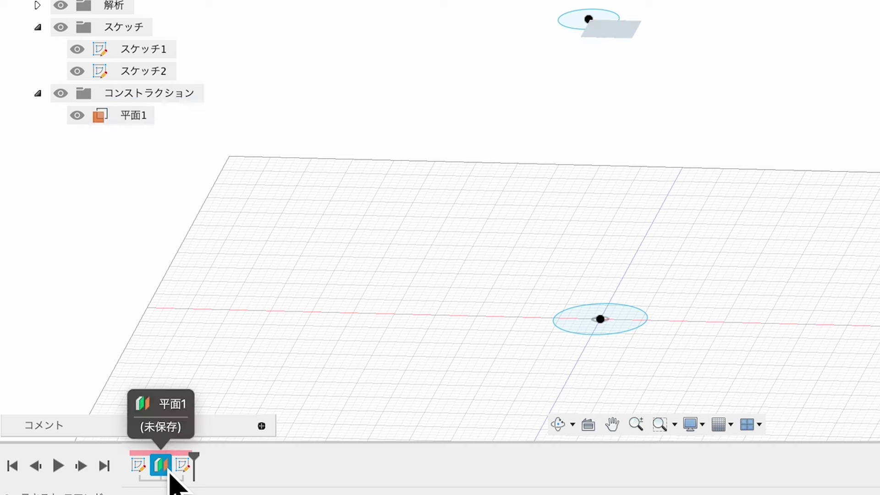
click(183, 465)
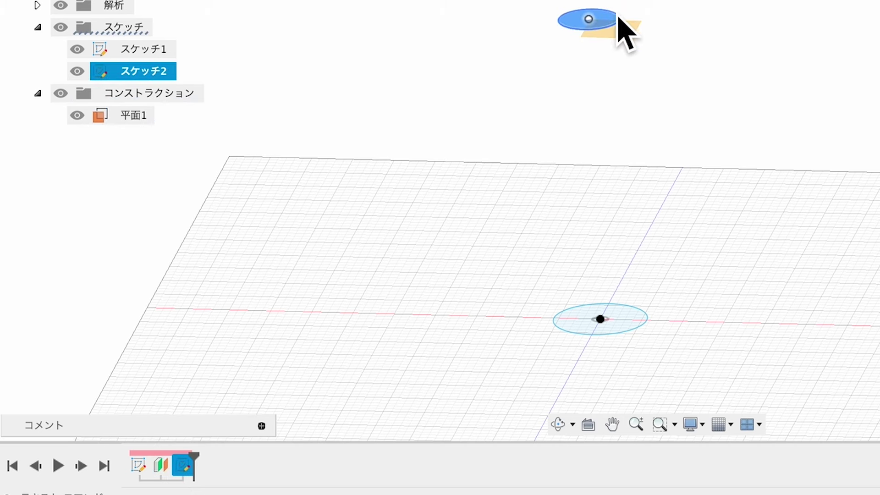
click(608, 37)
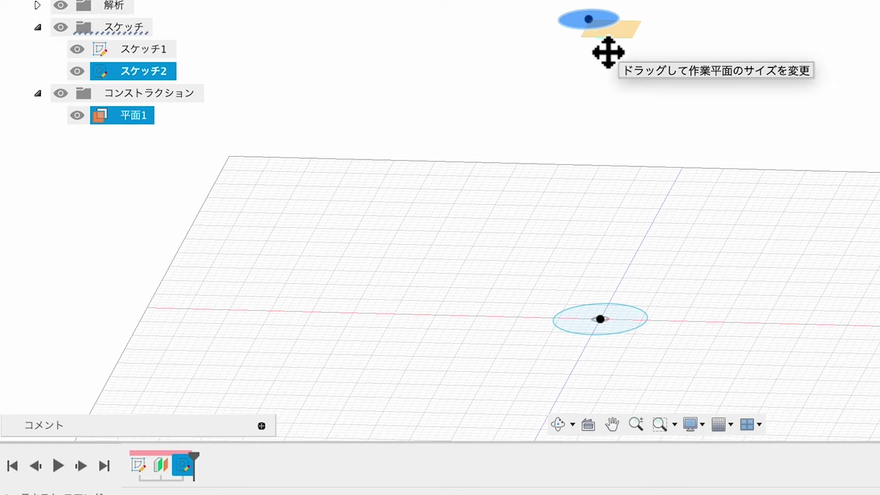
click(690, 107)
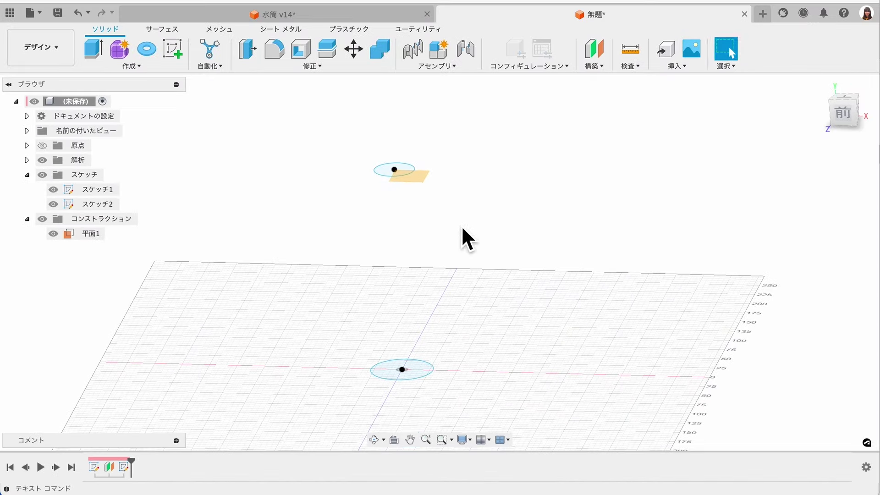
middle_drag(462, 228, 441, 224)
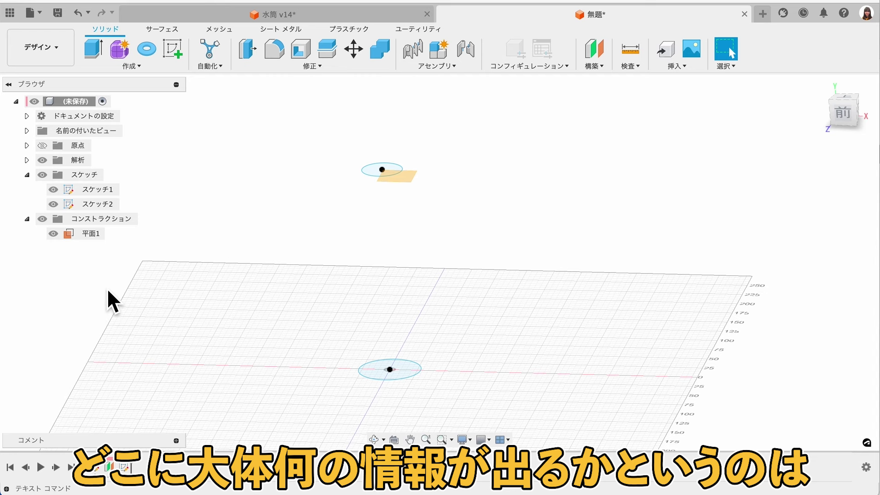
click(26, 175)
mouse_move(261, 163)
middle_down()
mouse_move(243, 157)
mouse_move(249, 163)
middle_up()
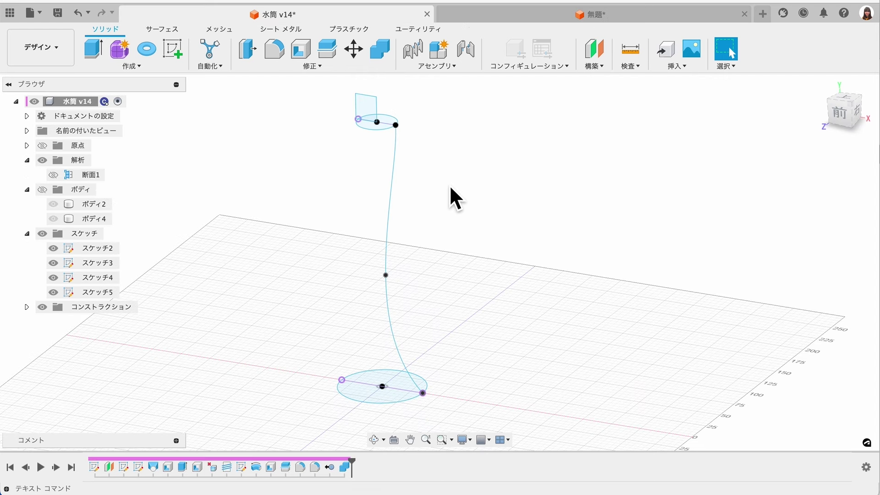
Step: Orbit around the 水筒 v14 spline sketch, then view it straight from the front
shift+middle_drag(450, 194, 462, 168)
click(843, 111)
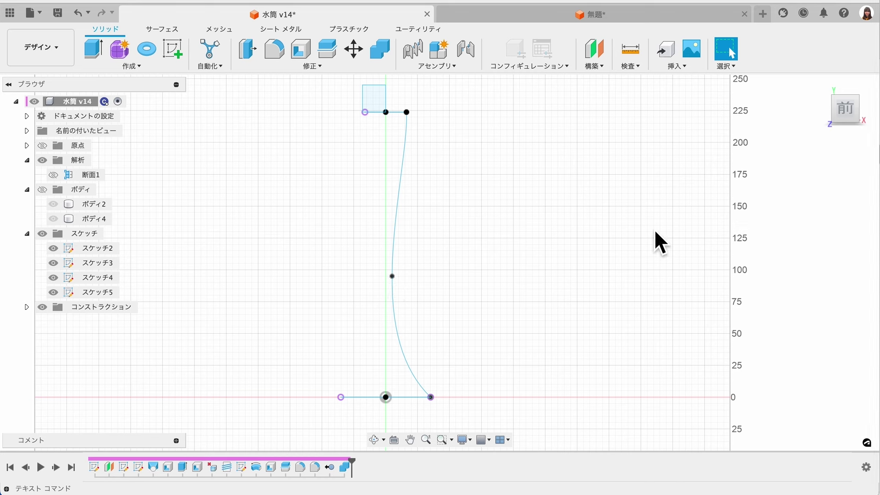
Step: Back in the untitled design, create a new sketch on the XY plane
click(601, 18)
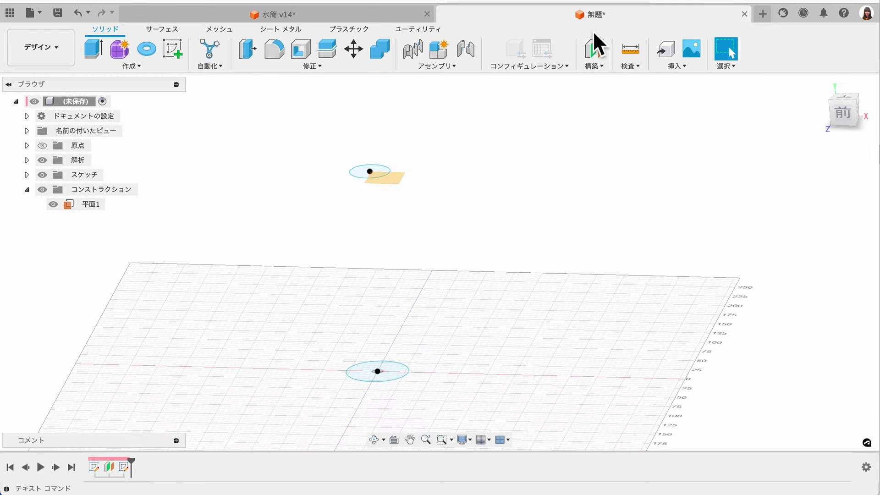
click(173, 49)
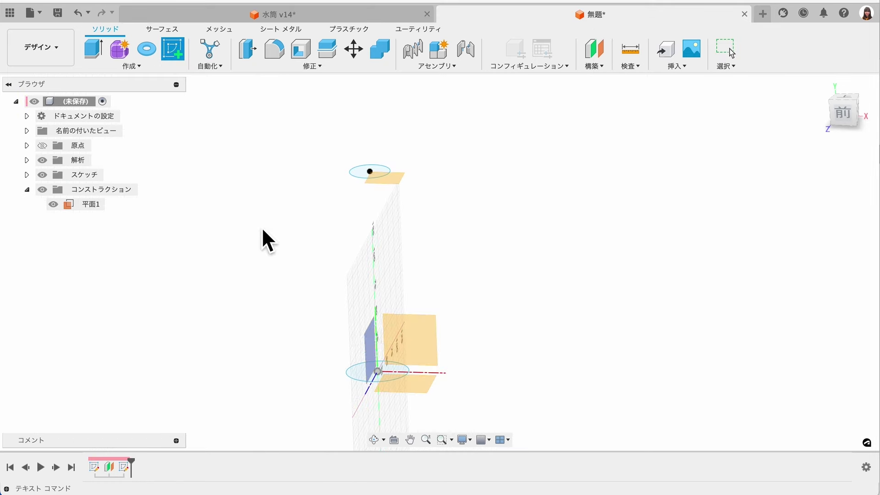
click(443, 355)
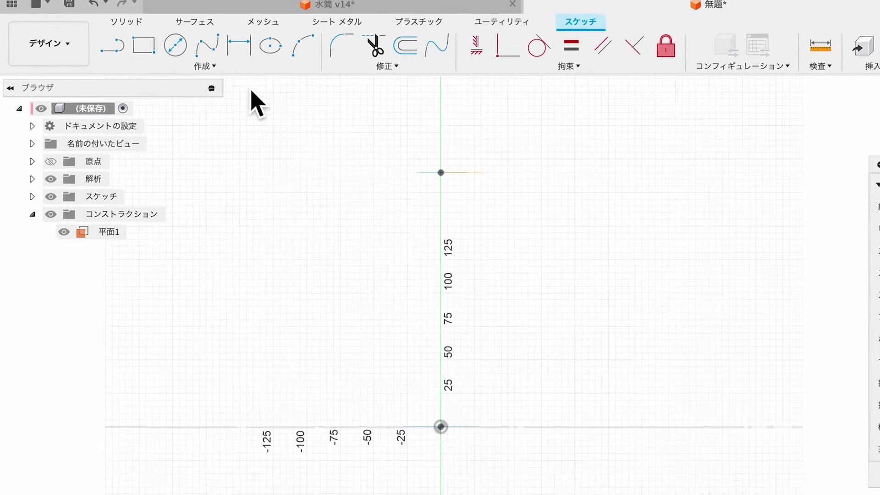
Step: Begin a fit-point spline on the upper circle's edge
click(259, 42)
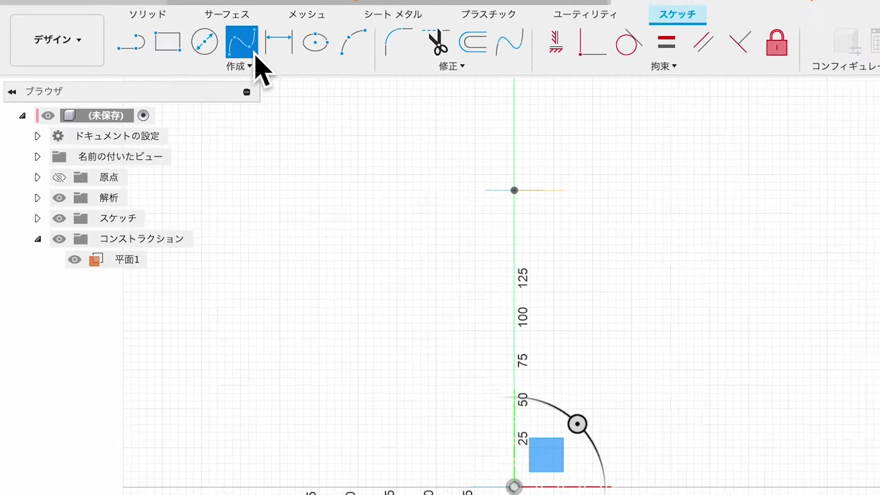
scroll(391, 134, up, 10)
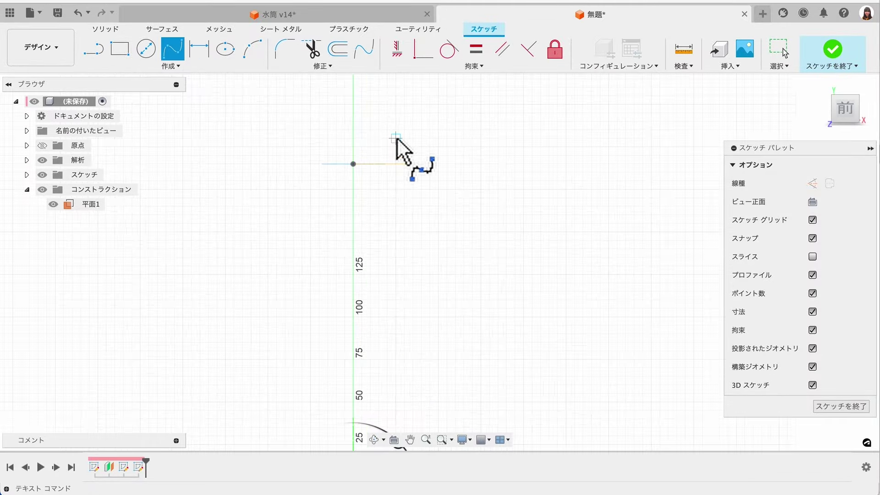
shift+middle_drag(393, 180, 391, 196)
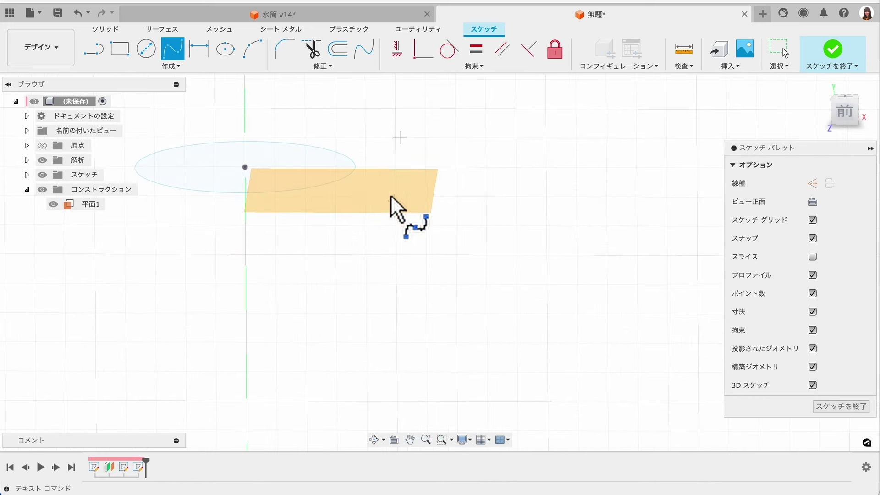
click(355, 166)
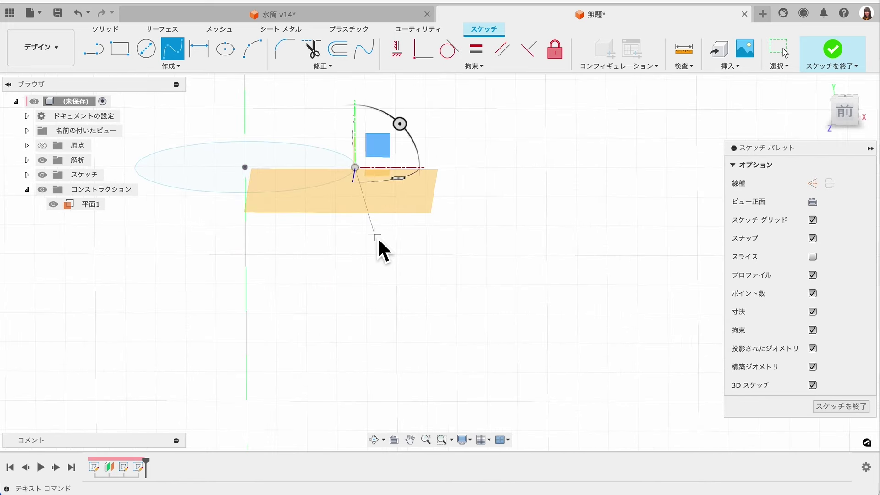
click(845, 111)
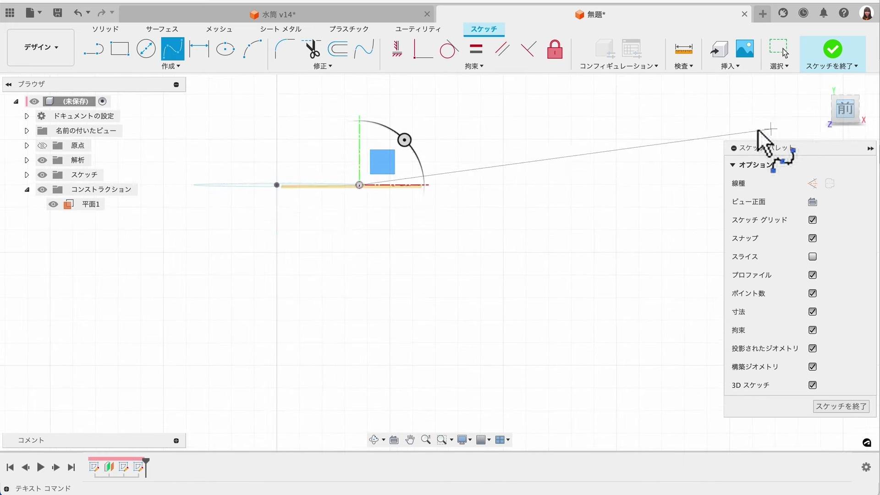
scroll(468, 215, down, 5)
middle_drag(453, 217, 431, 166)
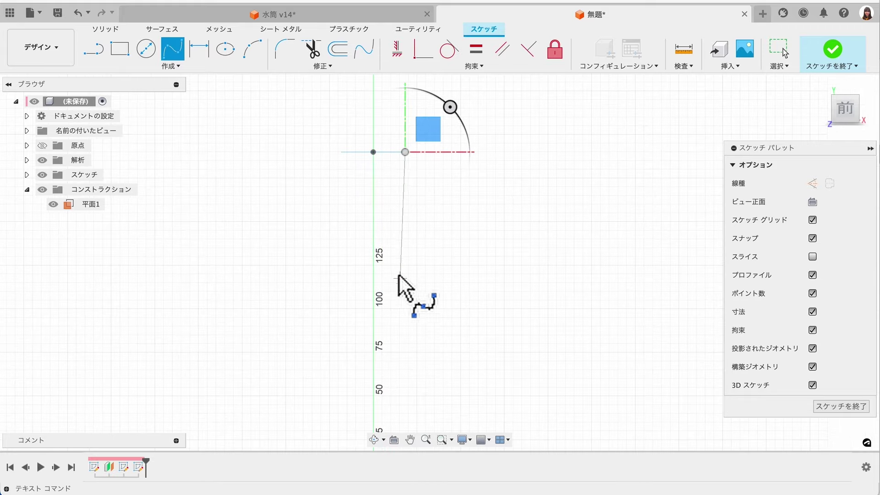
scroll(398, 276, down, 1)
middle_drag(395, 283, 386, 200)
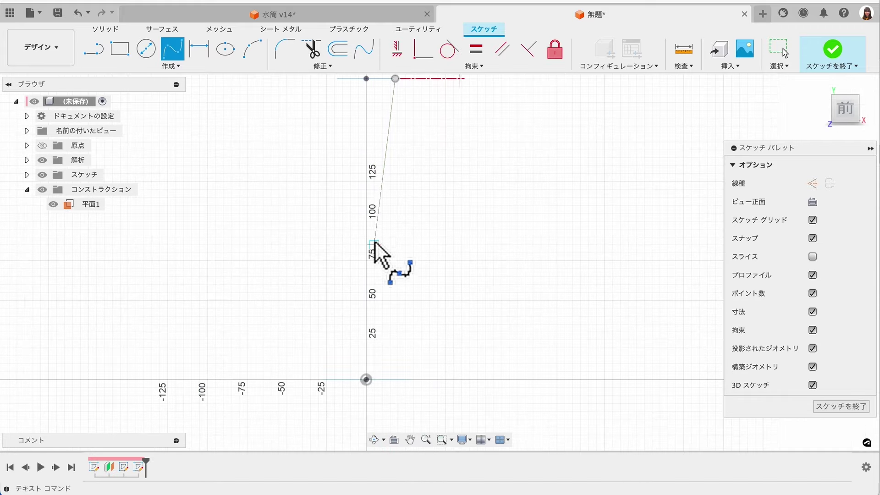
Step: Add fit points near 75 and lower on the axis, ending the spline on the lower circle's edge
click(374, 245)
click(375, 317)
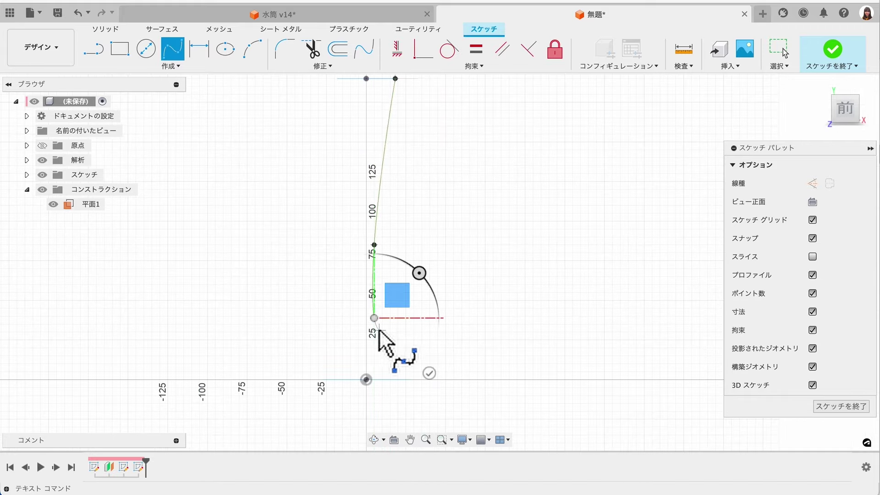
scroll(413, 357, up, 5)
shift+middle_drag(440, 388, 436, 422)
scroll(435, 424, up, 5)
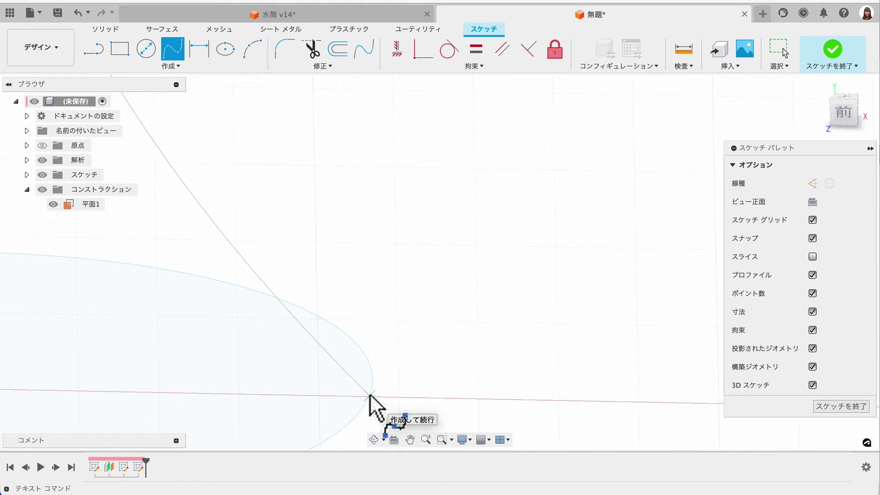
click(369, 396)
scroll(481, 362, down, 5)
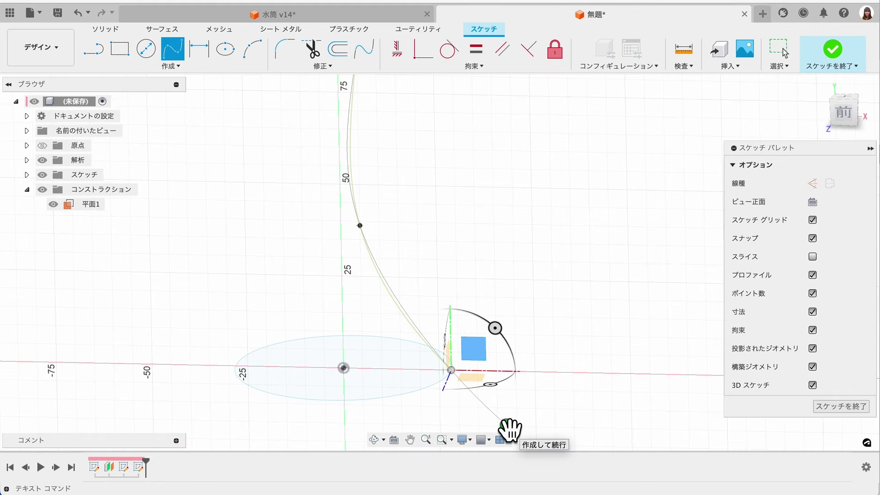
click(509, 429)
scroll(569, 305, down, 5)
middle_drag(556, 281, 490, 360)
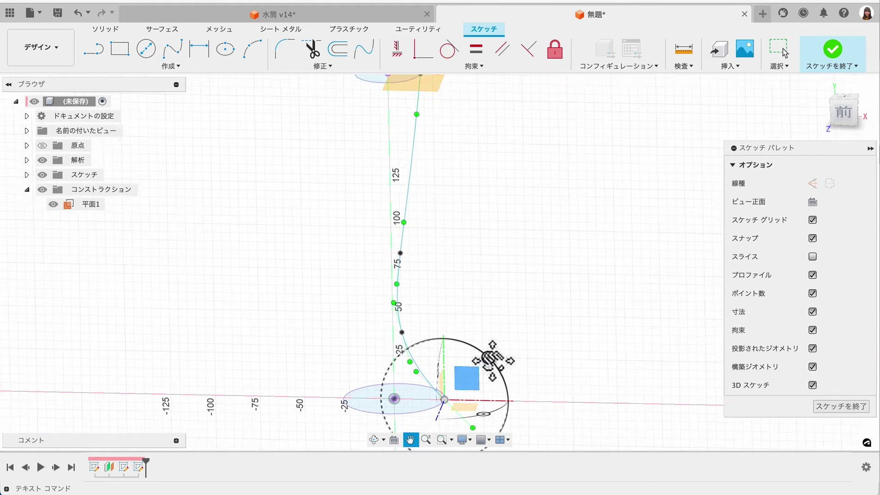
scroll(550, 238, down, 5)
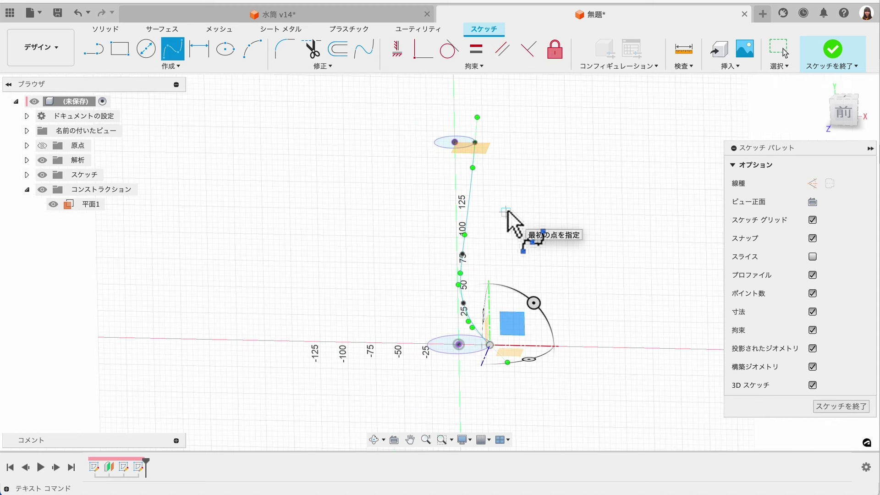
key(Escape)
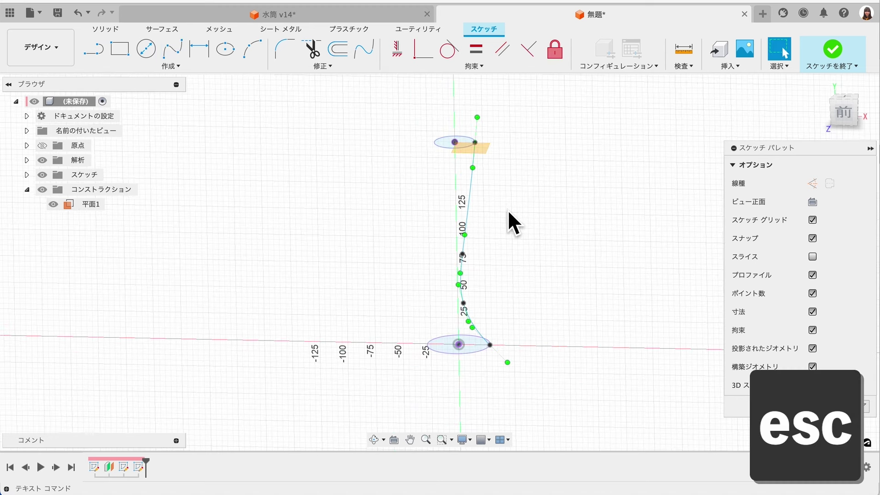
Step: In front view, raise the spline's fit points, one to about Y 104
click(851, 116)
middle_drag(621, 159, 592, 171)
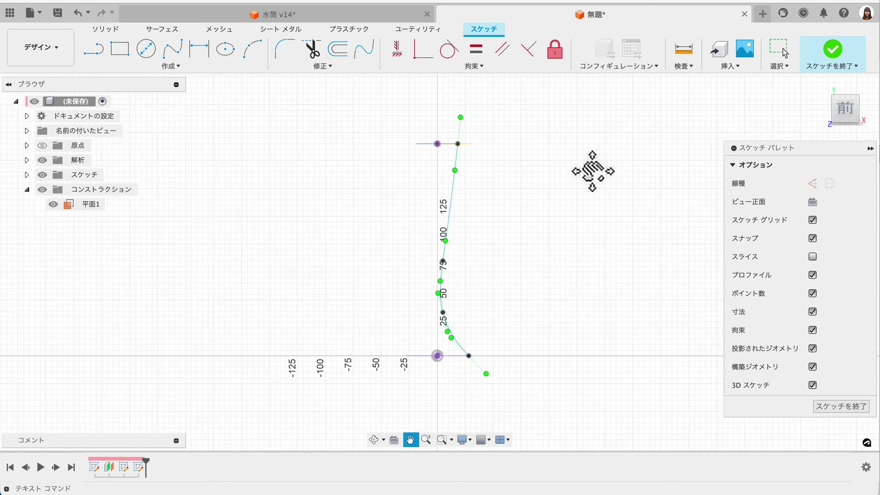
scroll(509, 284, up, 2)
scroll(486, 247, down, 1)
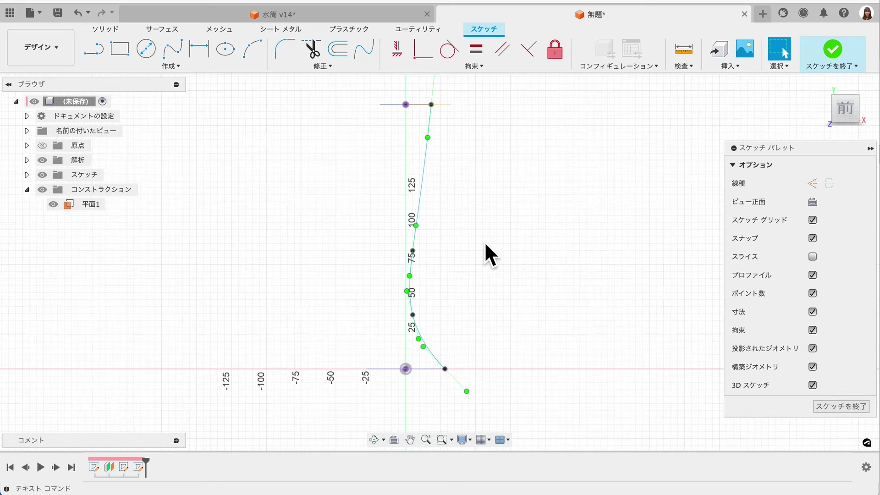
scroll(440, 233, up, 3)
click(403, 257)
drag(405, 259, 439, 211)
scroll(486, 206, down, 2)
scroll(477, 110, up, 2)
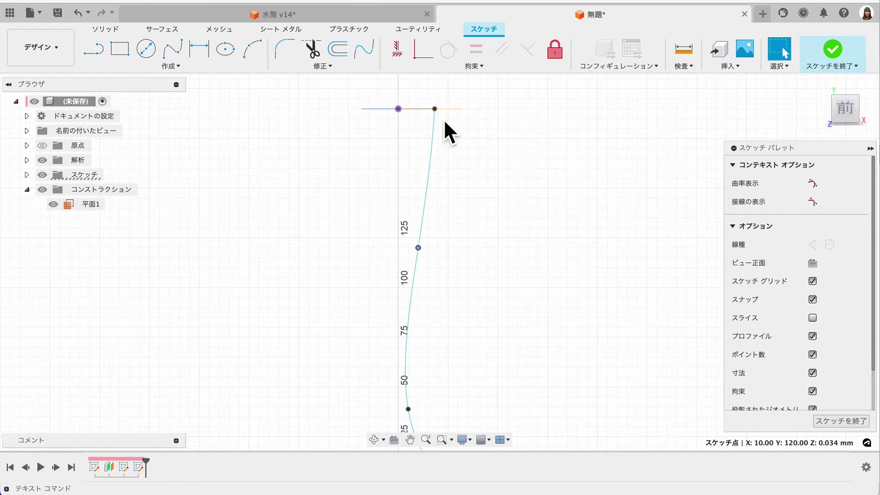
scroll(429, 184, up, 3)
scroll(435, 277, down, 2)
middle_drag(435, 278, 431, 306)
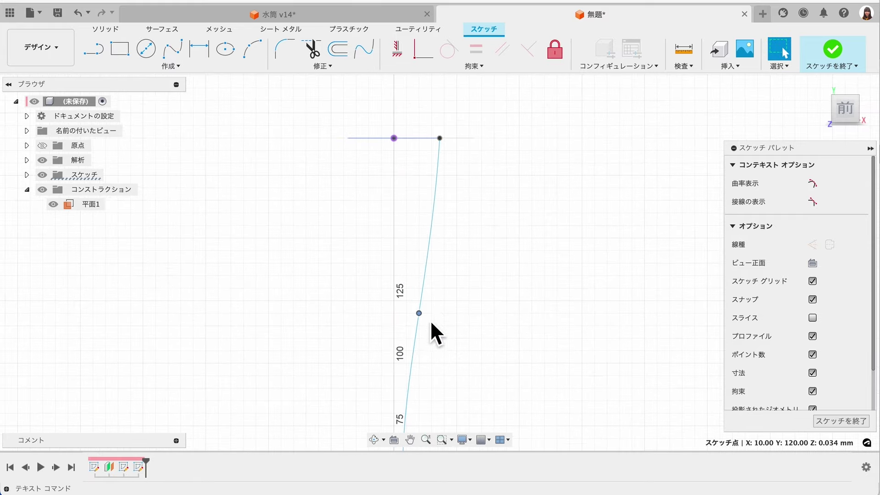
drag(427, 314, 446, 205)
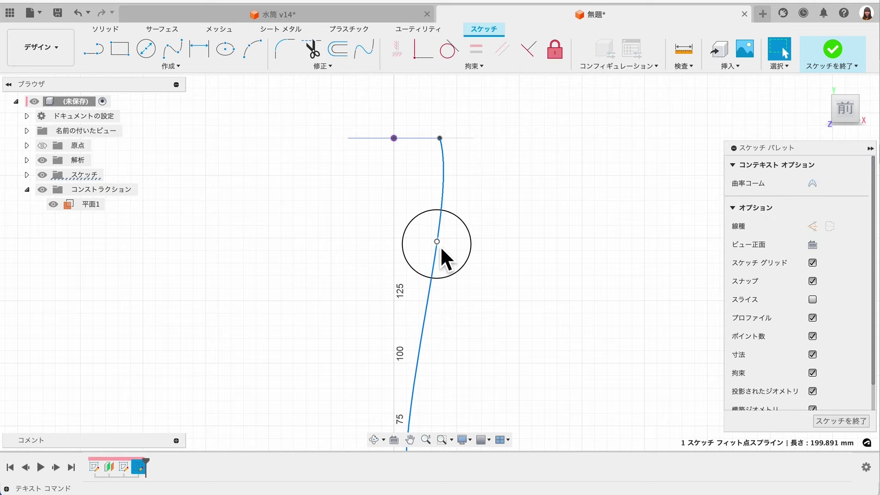
key(Escape)
Step: Lower one fit point and move the upper fit point to Y 140
scroll(507, 200, down, 3)
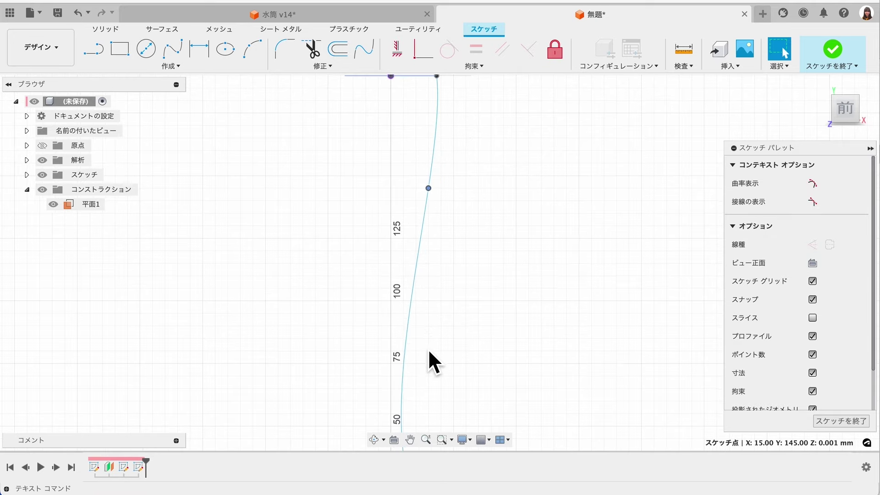
scroll(429, 351, down, 3)
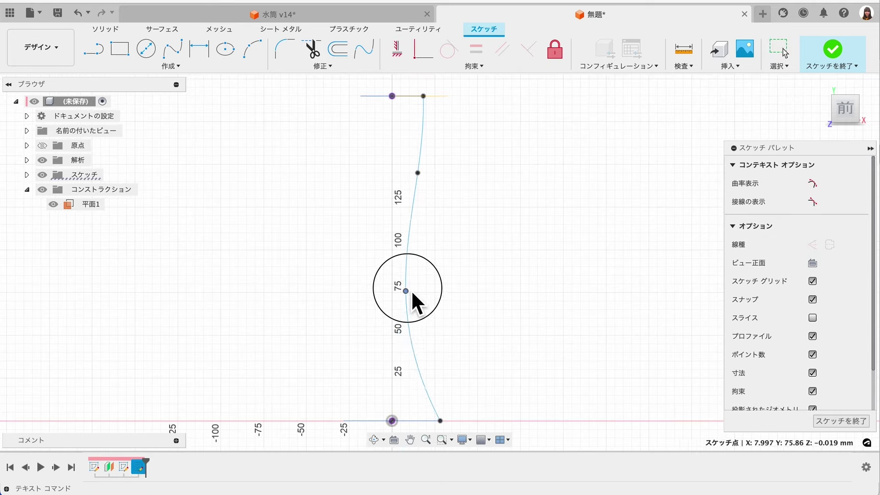
drag(411, 289, 410, 314)
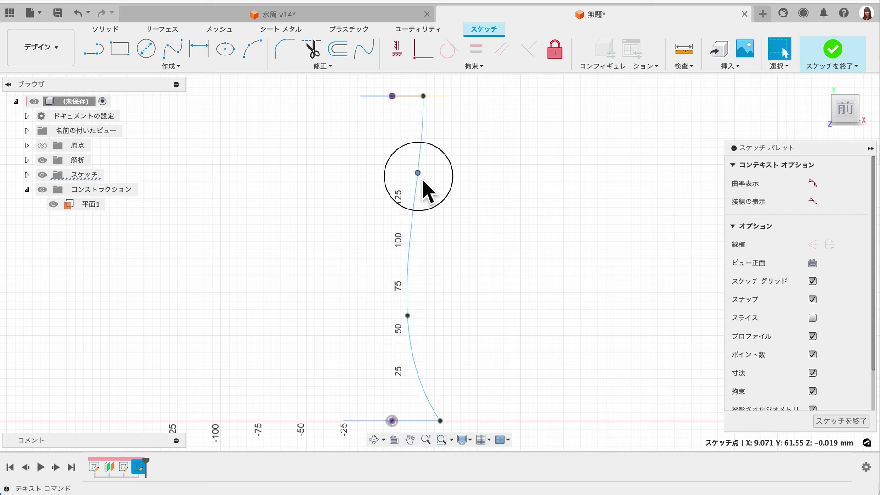
drag(422, 178, 423, 181)
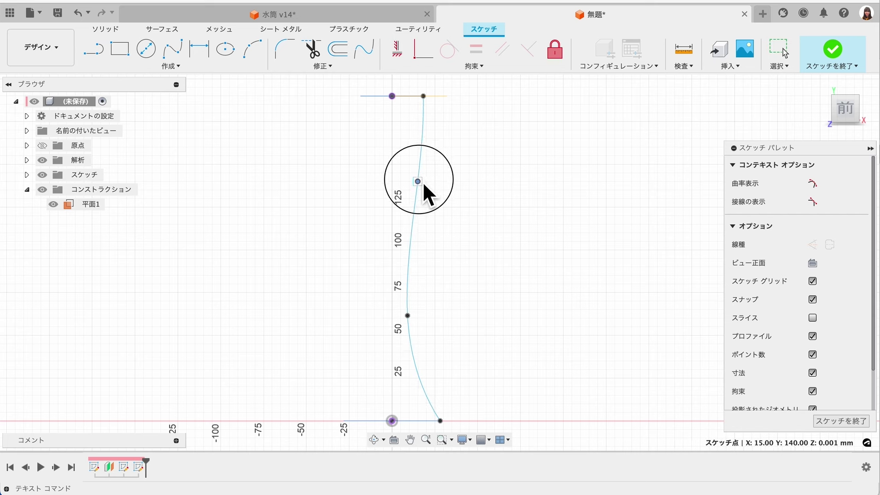
scroll(501, 190, up, 5)
Step: Drag the tangent handle to straighten the spline's top end, and nudge the fit point near Y 50
click(346, 135)
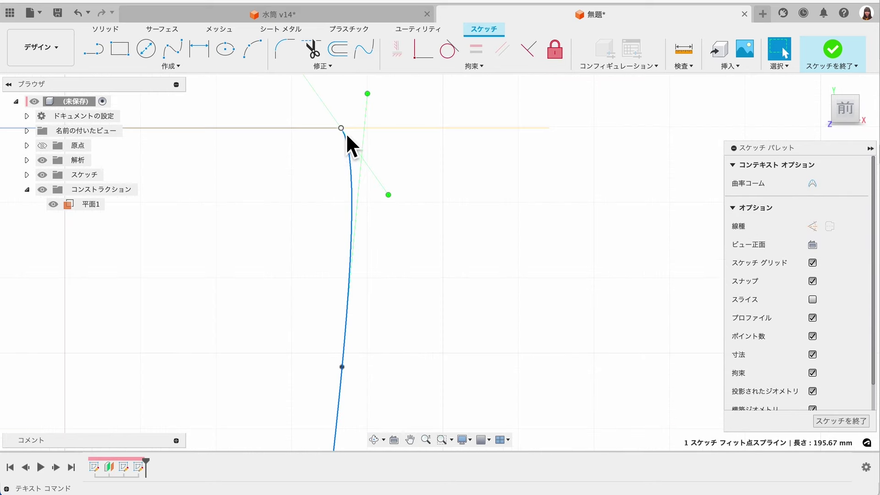
drag(392, 197, 342, 212)
scroll(436, 197, down, 6)
middle_drag(466, 211, 462, 150)
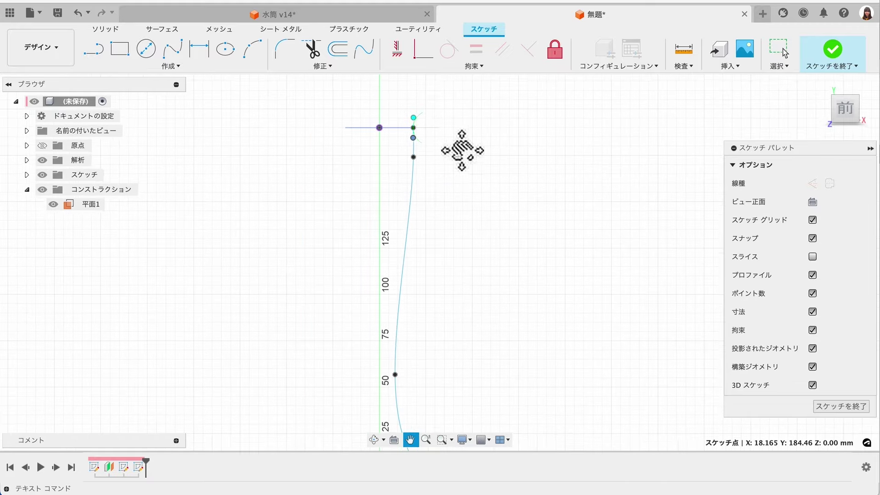
scroll(482, 228, up, 3)
scroll(481, 229, down, 7)
middle_drag(479, 229, 468, 202)
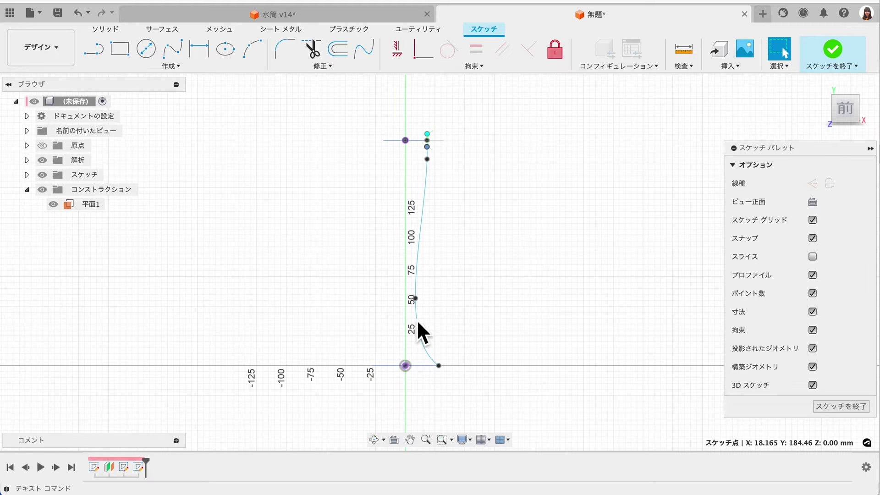
mouse_move(418, 302)
mouse_down()
mouse_move(416, 289)
mouse_move(418, 301)
mouse_up()
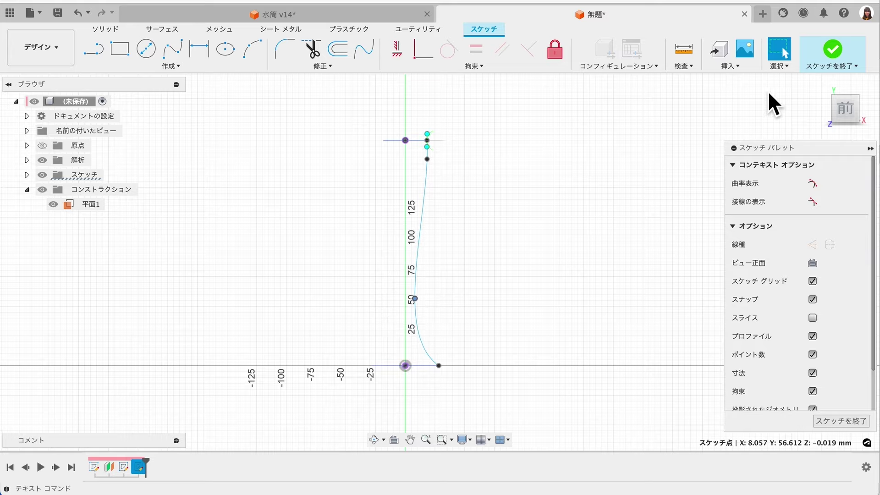
Step: Finish the rail sketch and view the sketches from a tilted 3D angle
click(847, 62)
mouse_move(657, 197)
shift+middle_down()
mouse_move(649, 191)
mouse_move(641, 213)
mouse_move(629, 204)
shift+middle_up()
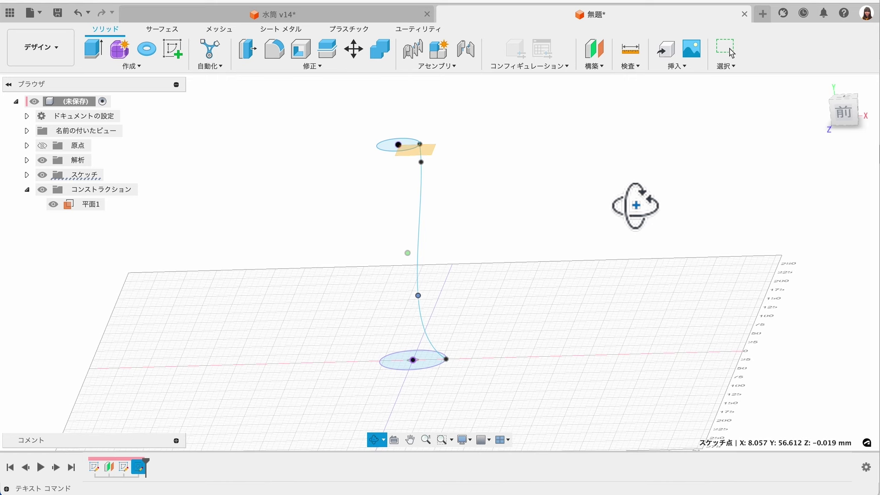
shift+middle_drag(633, 204, 638, 208)
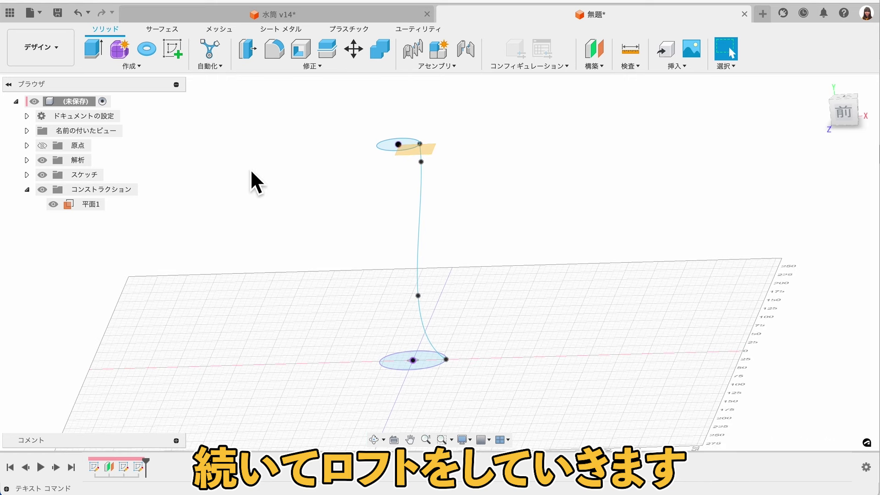
Step: Start a loft using the bottom ellipse and top ellipse as profiles
click(132, 66)
click(130, 174)
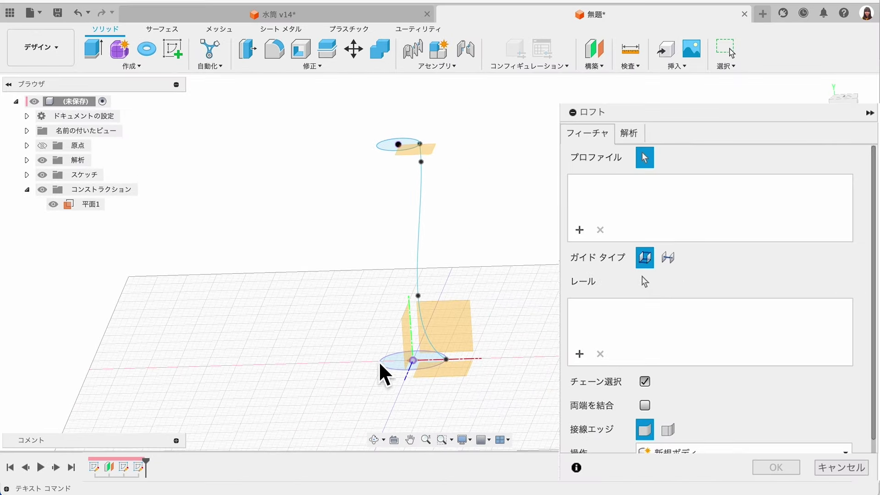
click(389, 364)
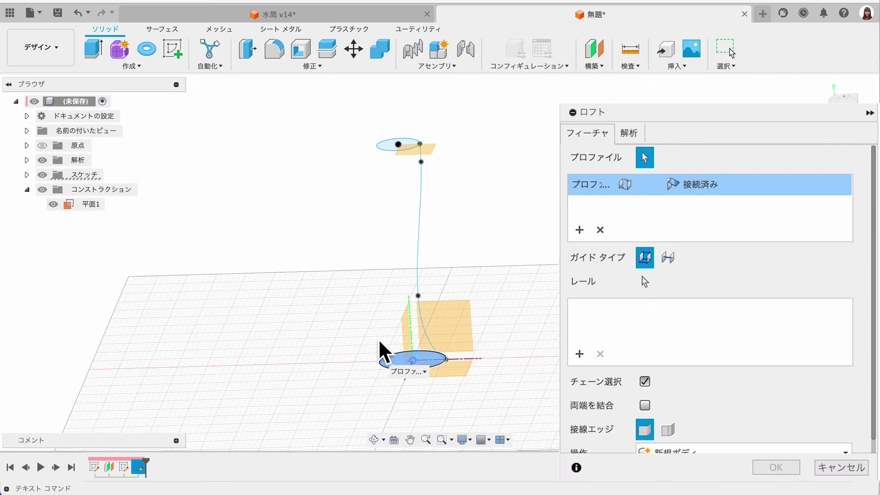
click(384, 151)
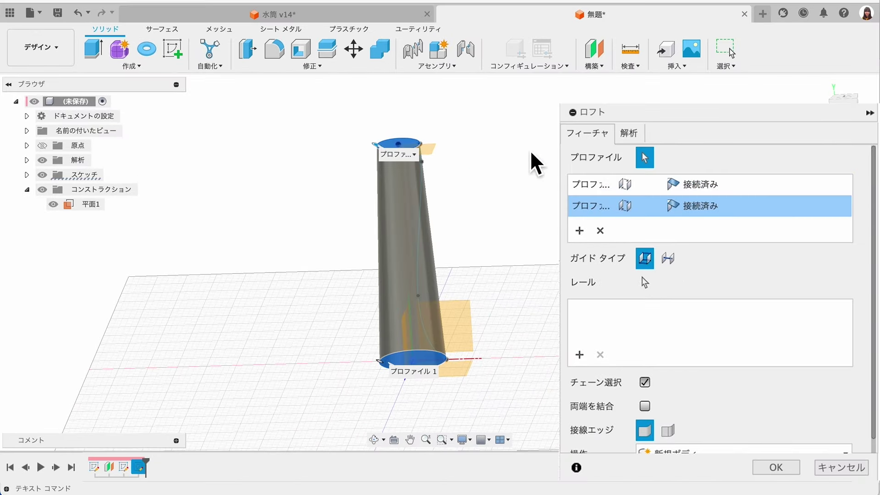
click(847, 113)
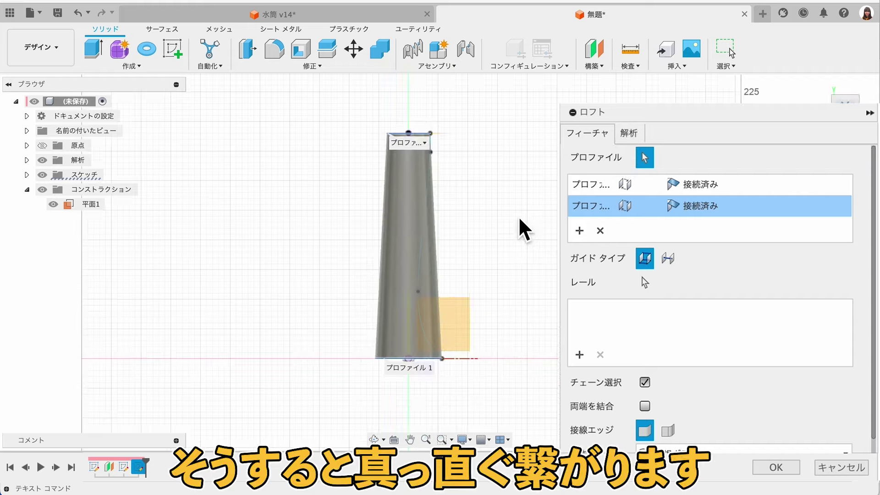
middle_drag(509, 210, 482, 246)
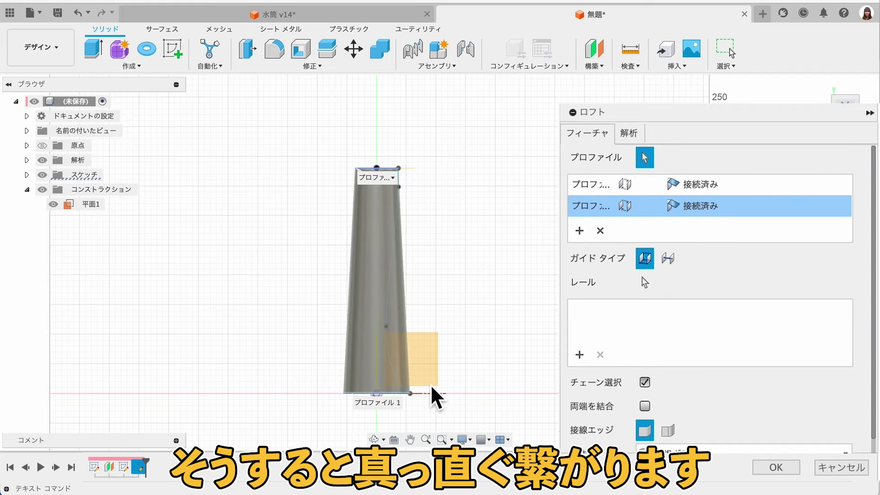
shift+middle_drag(530, 196, 521, 210)
scroll(414, 261, up, 3)
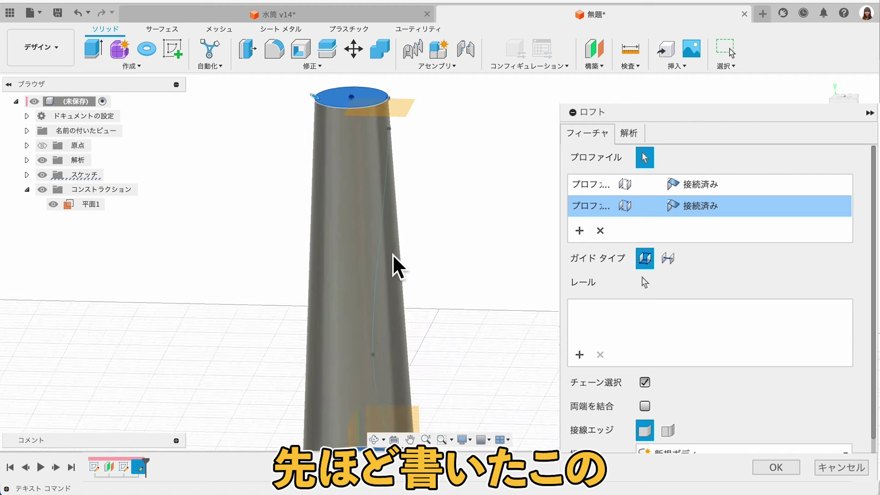
scroll(392, 255, up, 2)
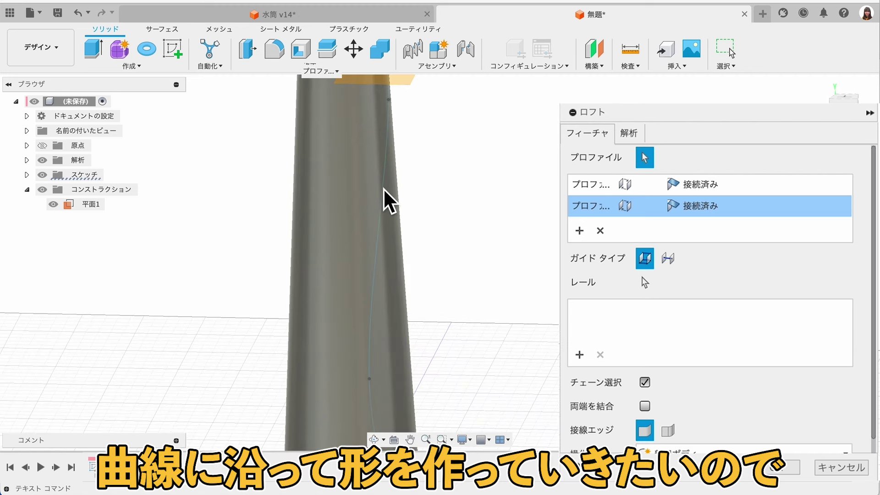
scroll(482, 250, down, 4)
middle_drag(476, 234, 480, 215)
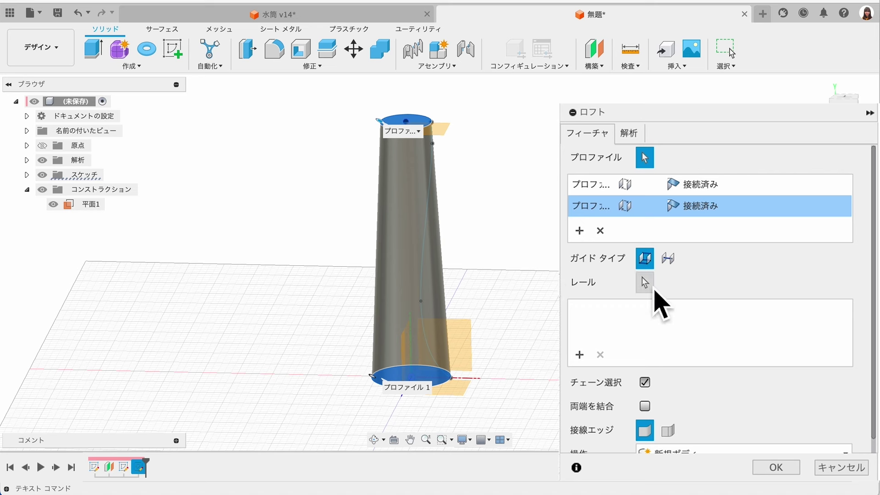
Step: Set the sketched spline as the loft rail and create the curved body
click(646, 283)
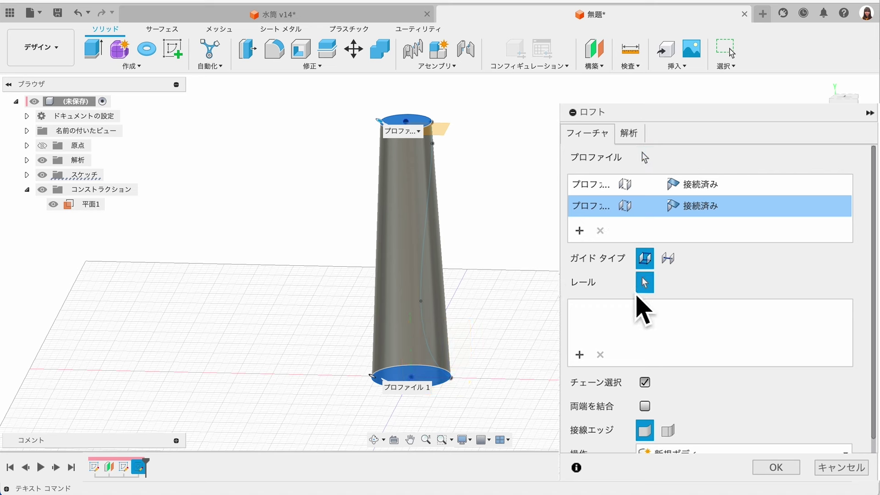
click(431, 220)
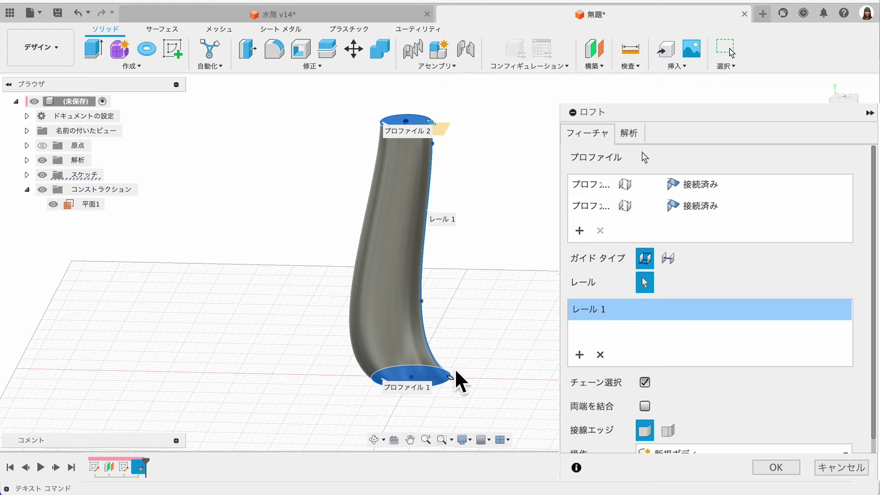
middle_drag(524, 291, 552, 319)
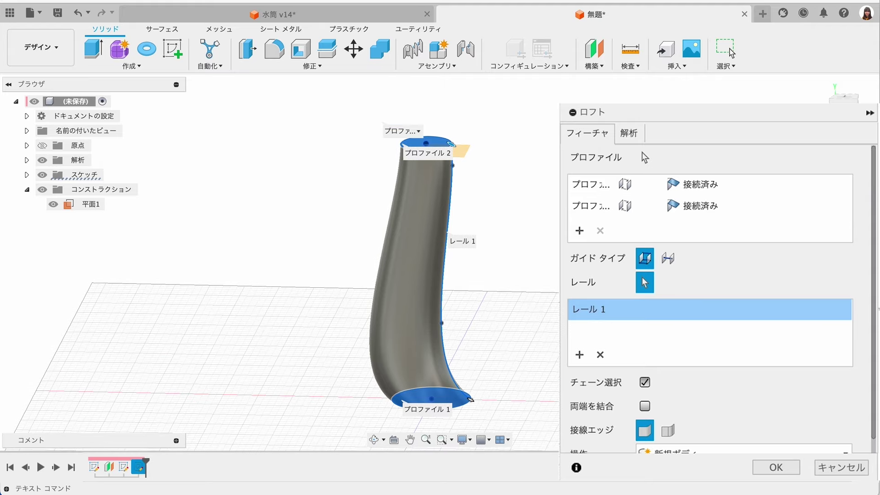
scroll(625, 334, down, 2)
click(770, 467)
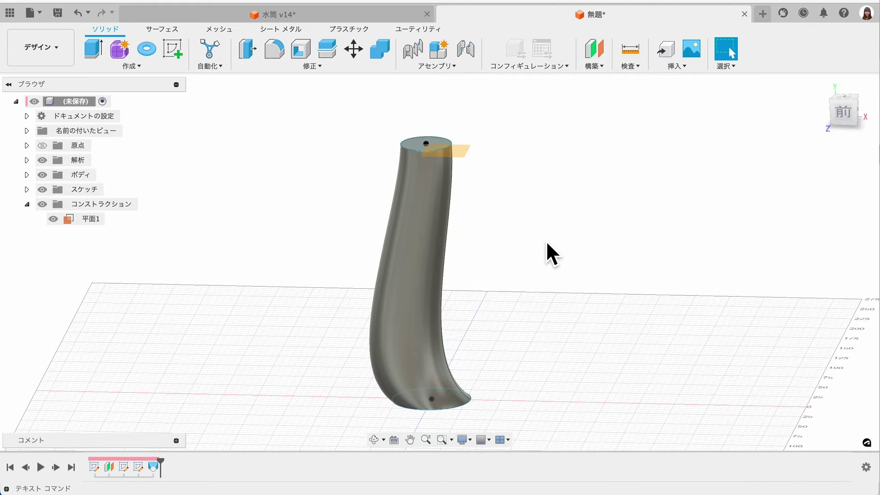
Step: Edit the rail sketch, raising its middle fit point from 50 to 75 for an S bend
mouse_move(547, 243)
shift+middle_down()
mouse_move(552, 191)
mouse_move(544, 232)
mouse_move(463, 261)
mouse_move(497, 287)
mouse_move(520, 259)
mouse_move(540, 198)
mouse_move(530, 250)
shift+middle_up()
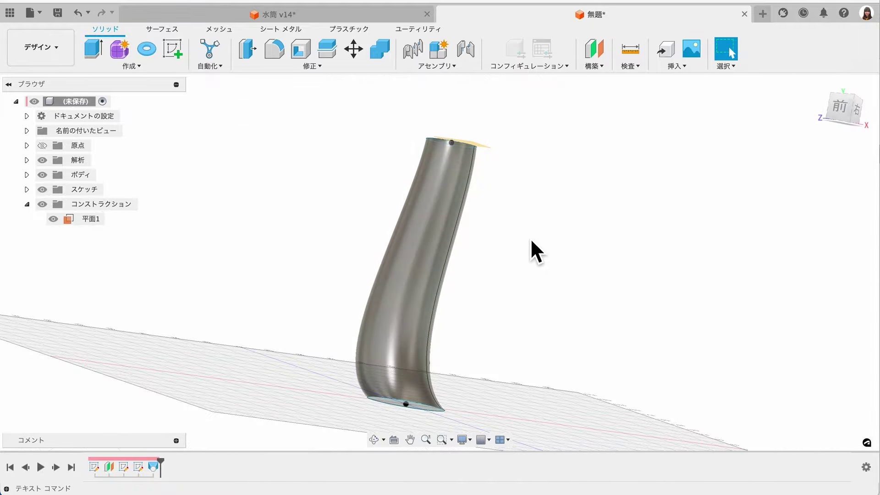
double_click(138, 467)
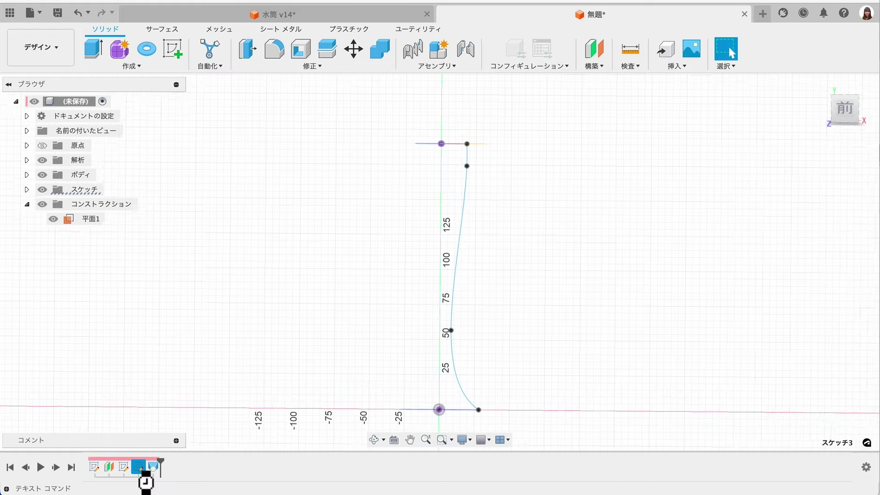
drag(457, 335, 456, 302)
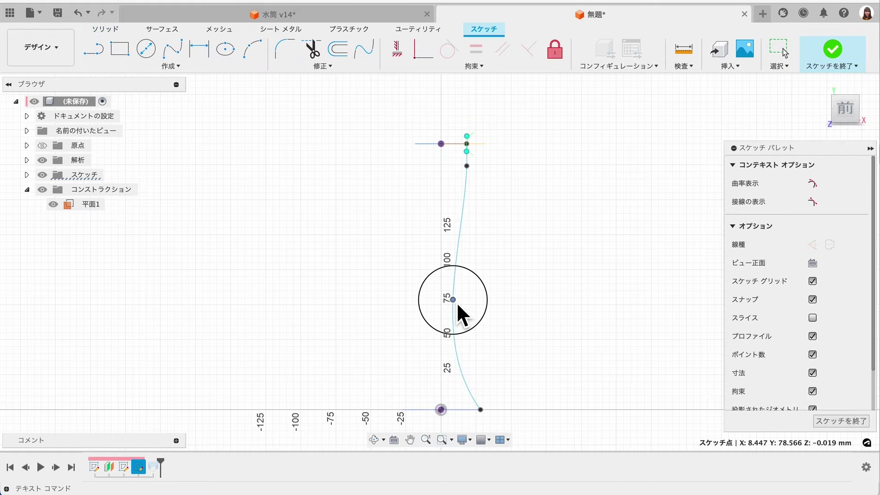
click(794, 46)
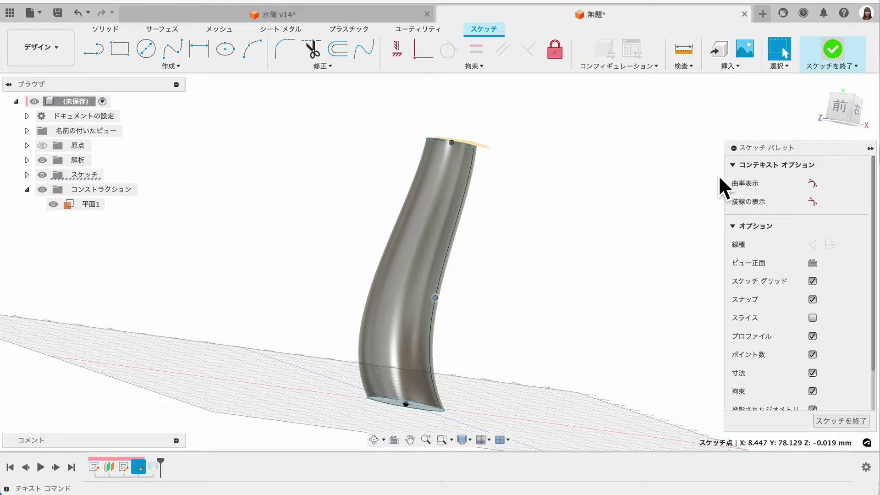
mouse_move(583, 244)
shift+middle_down()
mouse_move(570, 263)
mouse_move(564, 234)
mouse_move(577, 214)
mouse_move(596, 234)
shift+middle_up()
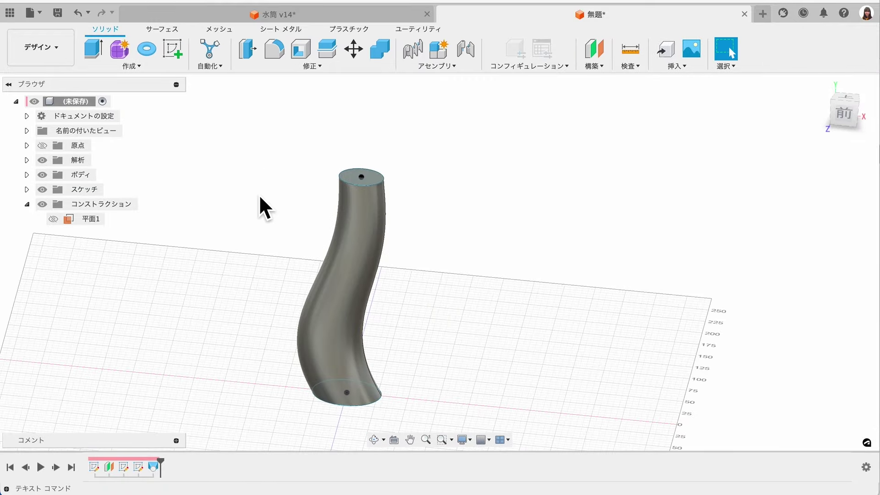
Step: Shell the tube through its top face with a 2 mm inside wall thickness
scroll(410, 101, up, 5)
shift+middle_drag(403, 106, 369, 133)
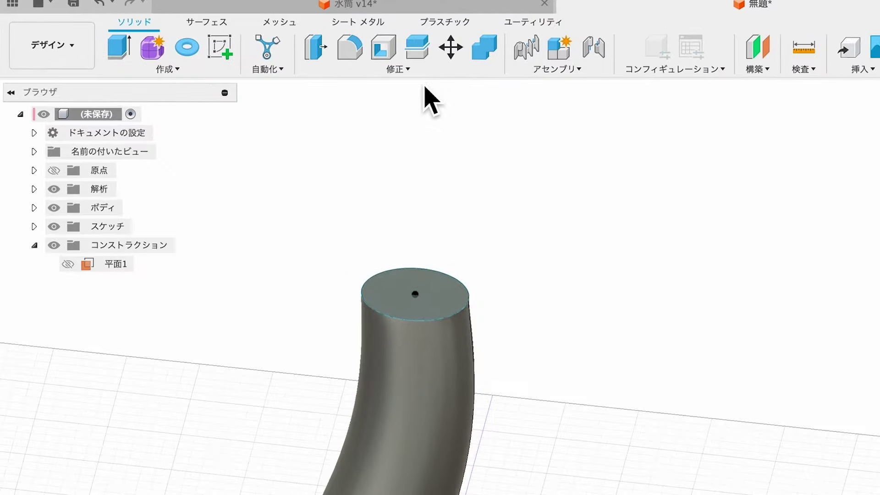
click(320, 66)
click(413, 160)
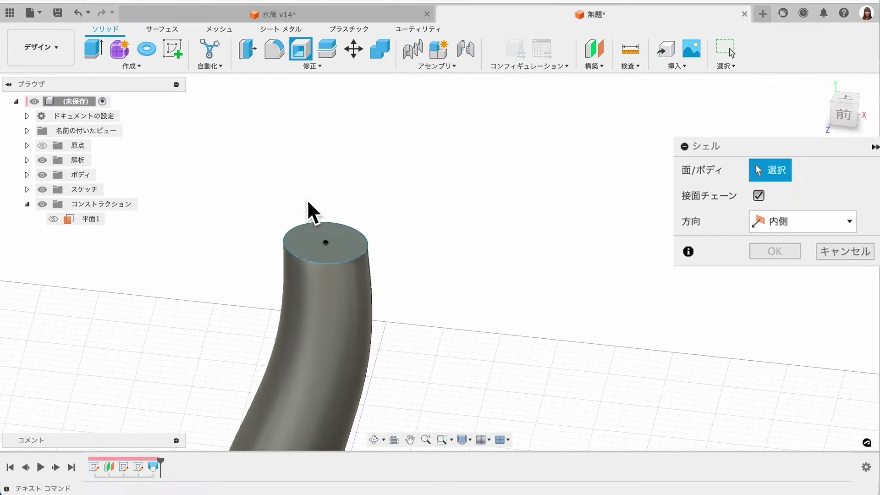
click(469, 325)
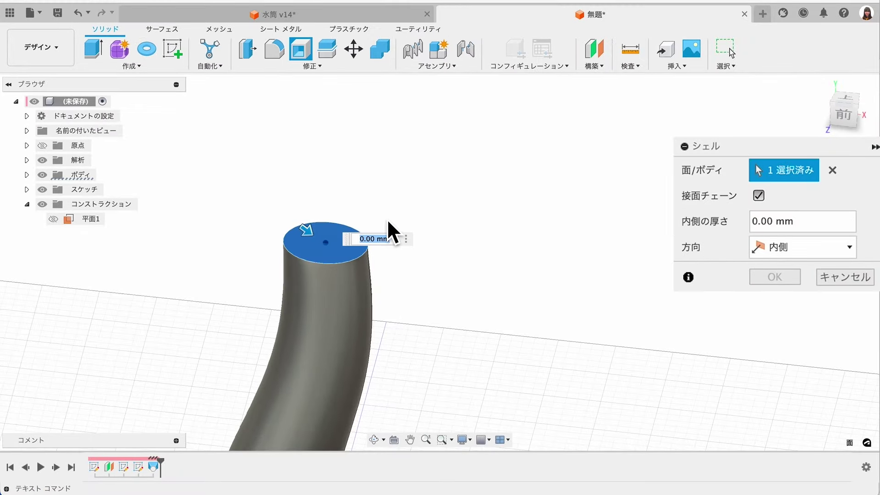
text(3)
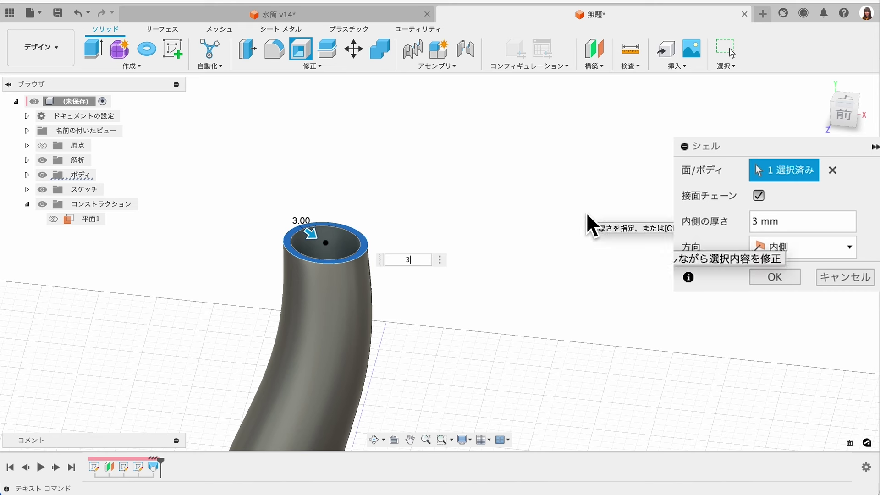
key(Return)
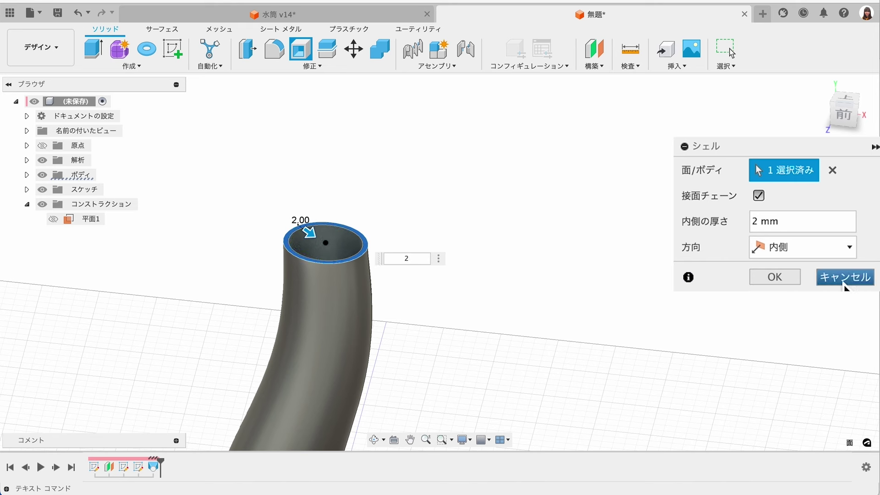
click(777, 280)
shift+middle_drag(374, 175, 375, 205)
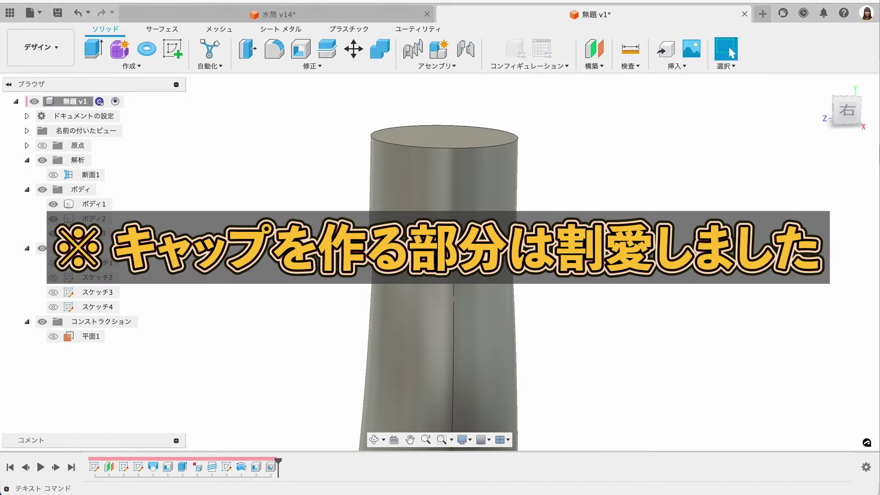
Step: Zoom in on the cap body and bring up the Modify (修正) menu
shift+middle_drag(294, 206, 275, 196)
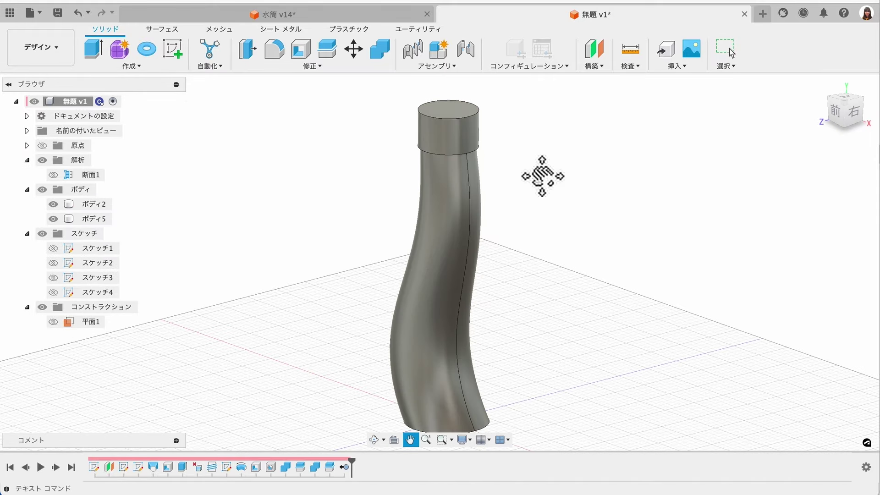
middle_drag(542, 177, 530, 163)
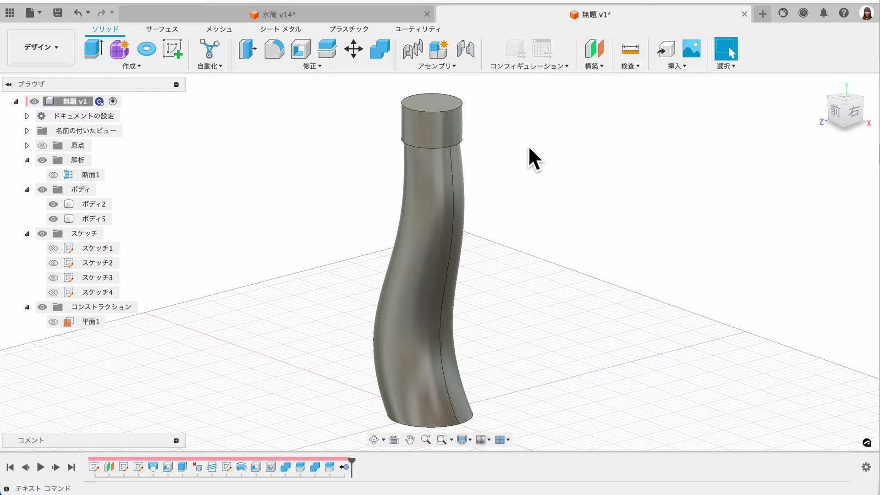
scroll(508, 179, up, 3)
shift+middle_drag(480, 185, 438, 190)
click(436, 118)
scroll(439, 184, up, 2)
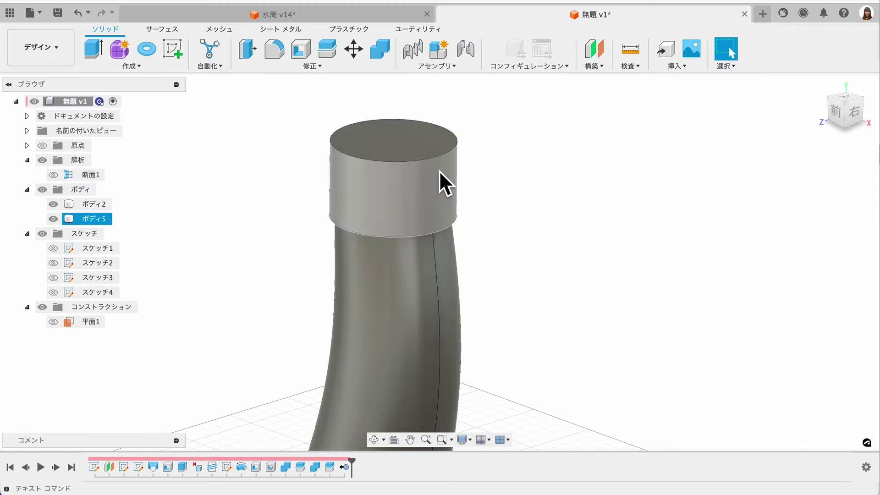
click(330, 98)
click(360, 69)
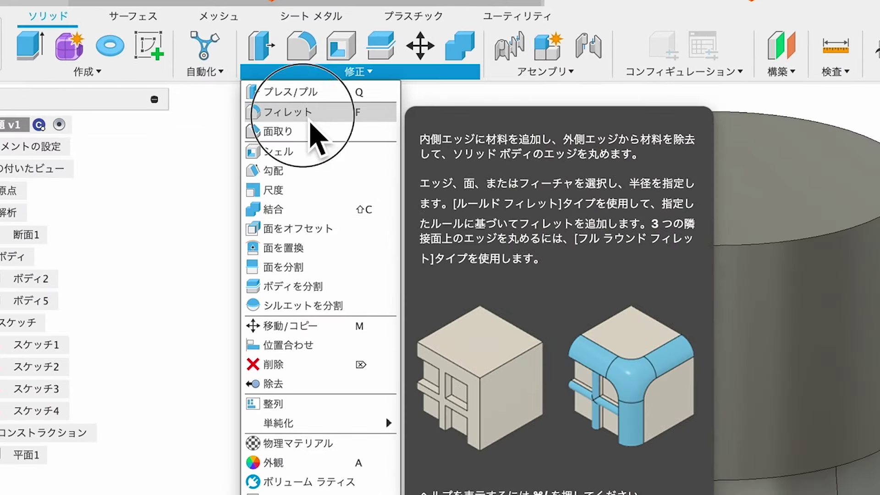
Step: Fillet the cap's top edge at 3 mm
click(310, 114)
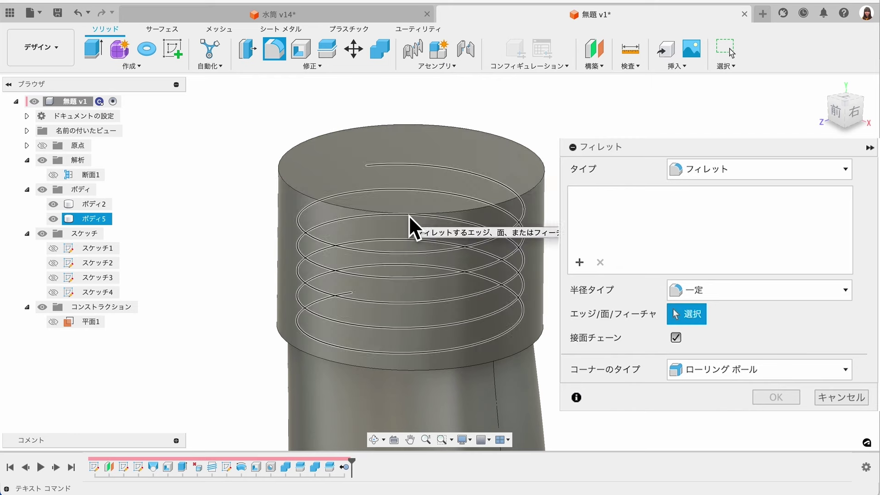
click(406, 213)
text(3)
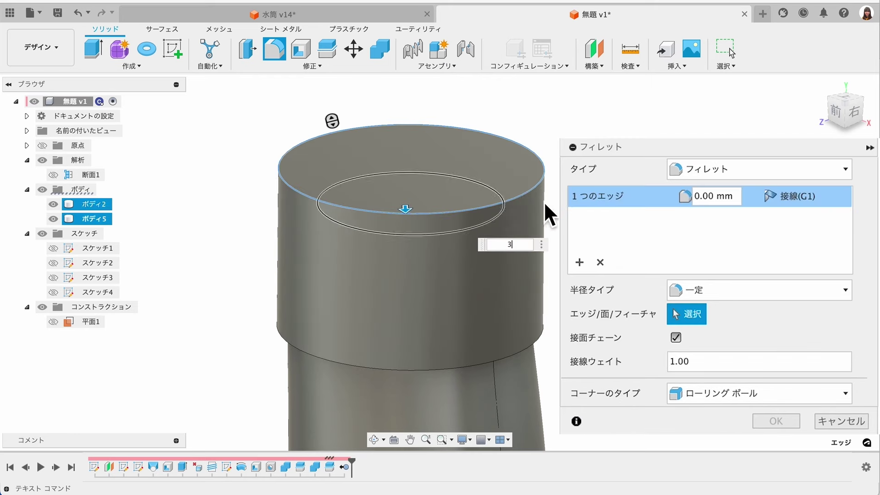
click(775, 423)
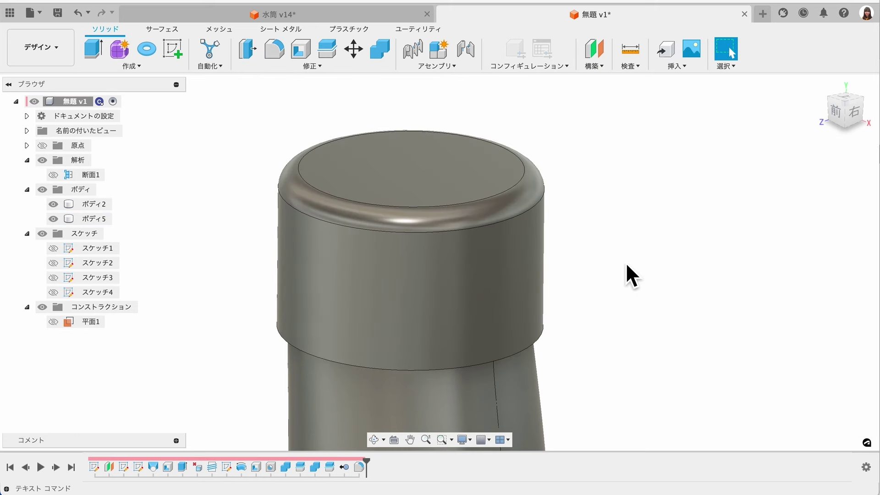
Step: Fillet the rim edge at the cap's base at 1 mm, then turn to the bottle's bottom
shift+middle_drag(631, 275, 619, 240)
key(f)
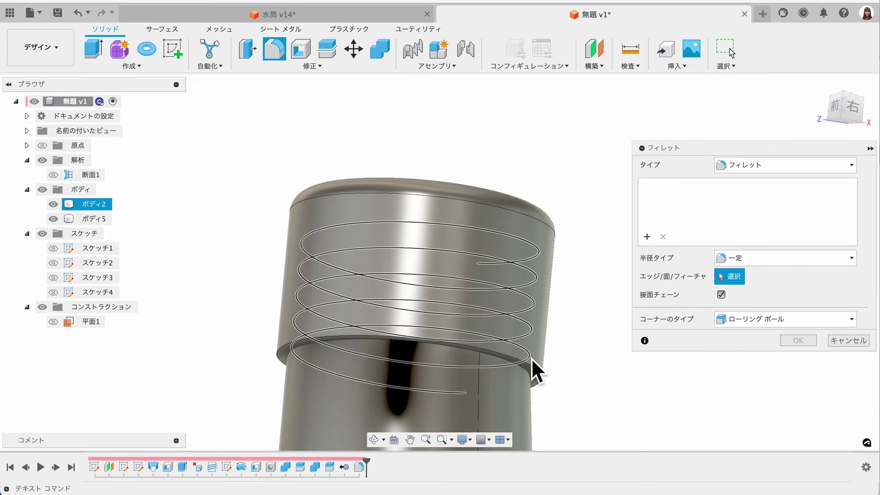
click(527, 359)
text(1)
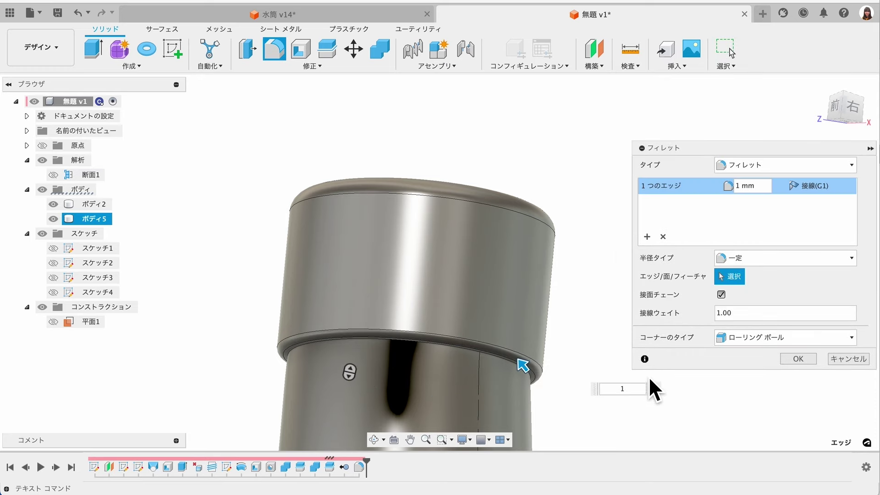
click(792, 362)
scroll(743, 358, down, 5)
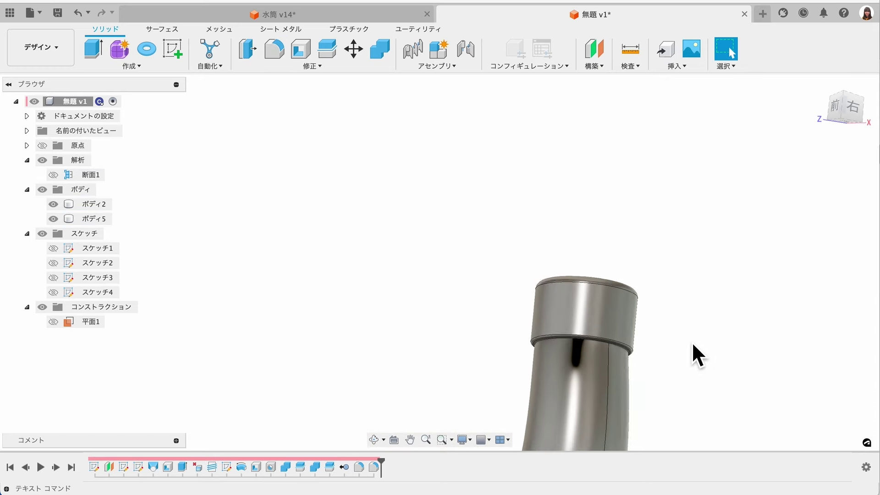
middle_drag(687, 301, 638, 138)
scroll(623, 335, down, 3)
shift+middle_drag(627, 347, 499, 290)
scroll(463, 326, up, 3)
scroll(461, 318, up, 3)
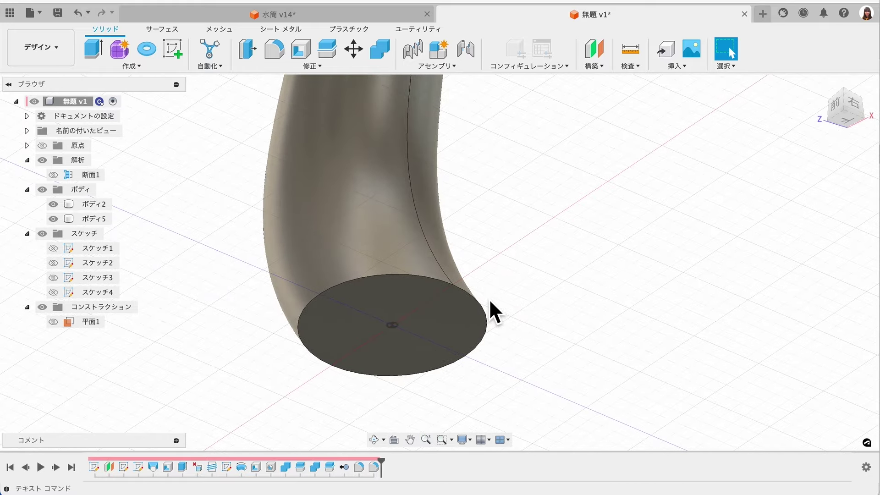
Step: Apply a 3 mm fillet to the bottle's bottom edge, then undo it
key(f)
click(456, 286)
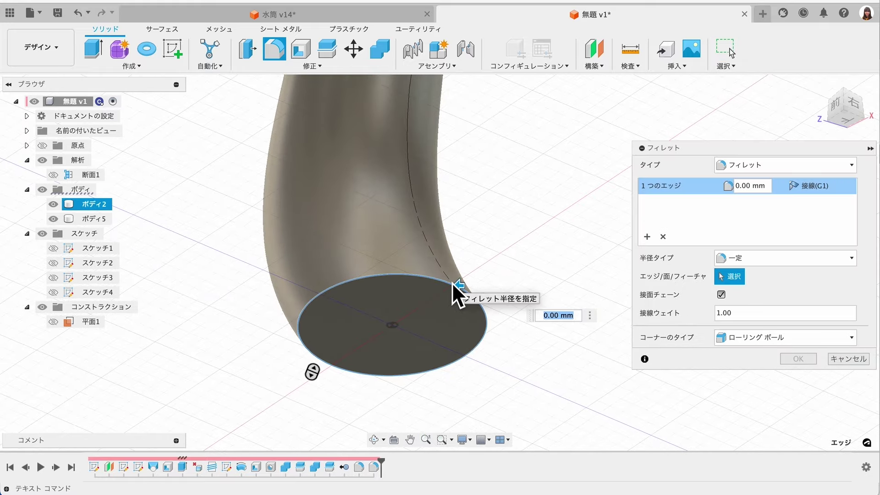
text(3)
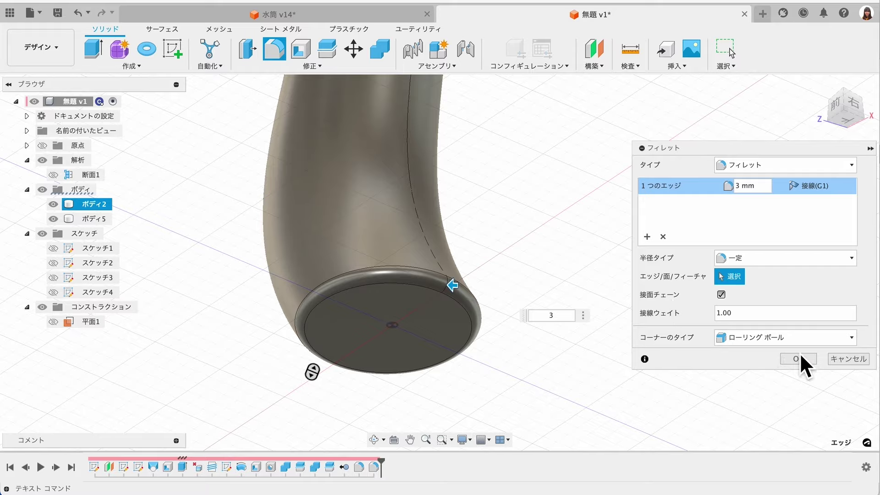
click(801, 357)
scroll(581, 287, down, 5)
mouse_move(573, 297)
shift+middle_down()
mouse_move(562, 343)
mouse_move(567, 303)
shift+middle_up()
key(super+z)
scroll(543, 378, up, 3)
middle_drag(543, 378, 503, 287)
scroll(502, 284, up, 2)
Step: Try a 2 mm chamfer on the bottom edge, then cancel it
click(329, 66)
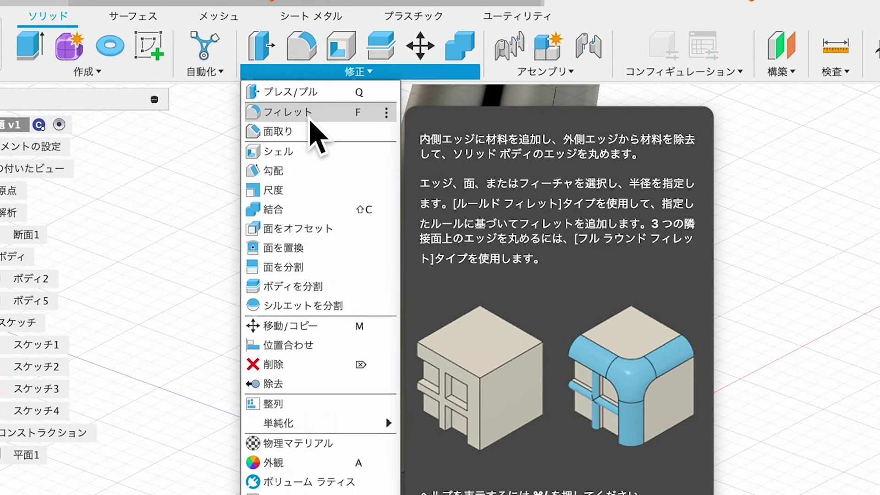
click(306, 132)
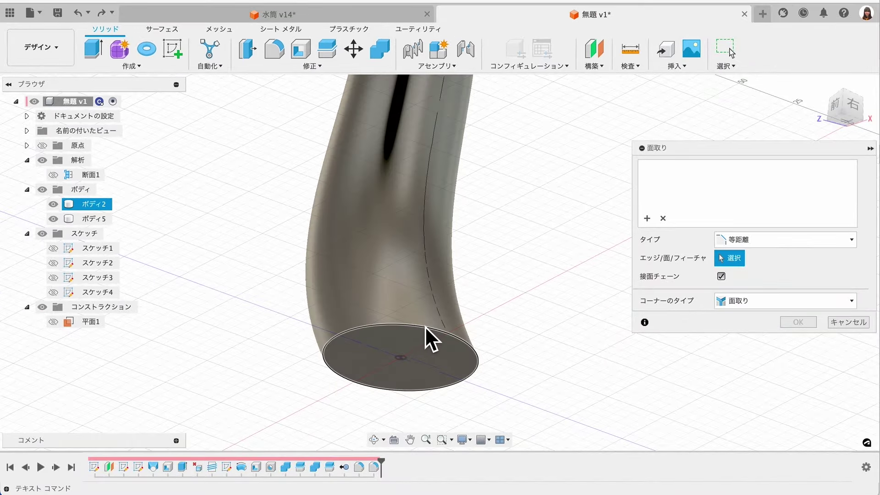
click(422, 328)
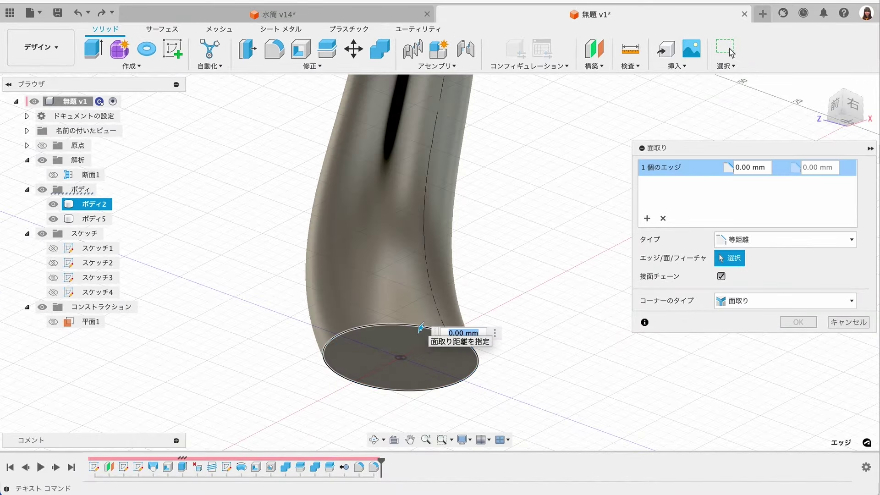
text(2)
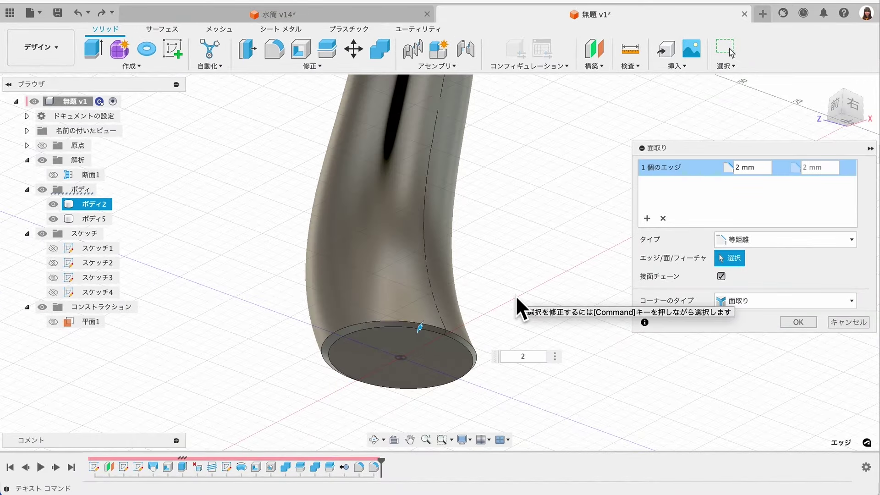
scroll(440, 314, up, 2)
shift+middle_drag(550, 320, 546, 259)
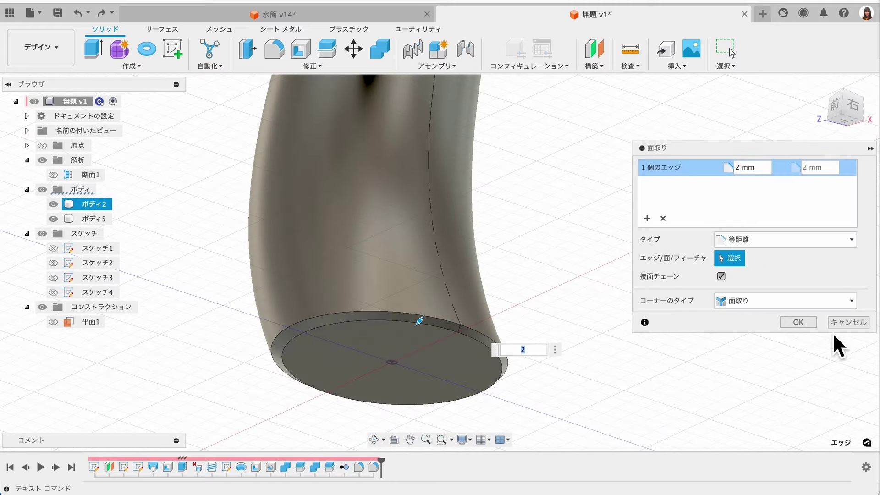
click(838, 320)
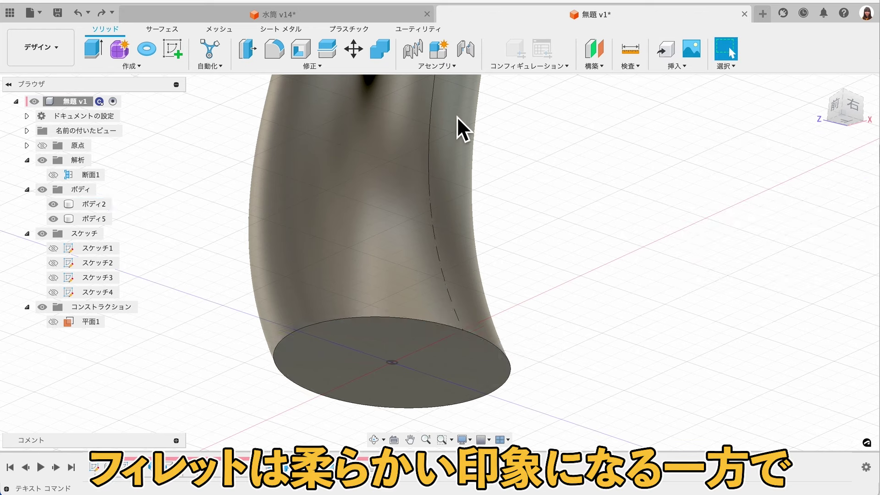
Step: Fillet the bottom edge at 3 mm again and return to the home view
key(f)
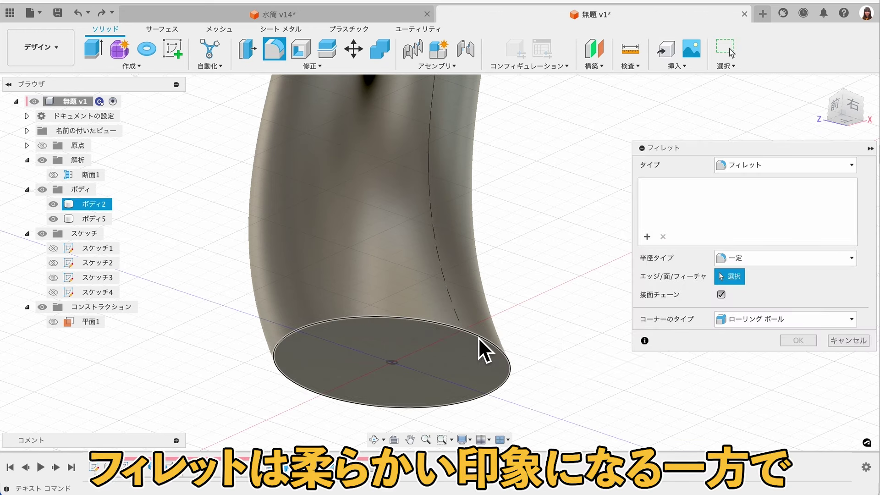
click(478, 337)
text(3)
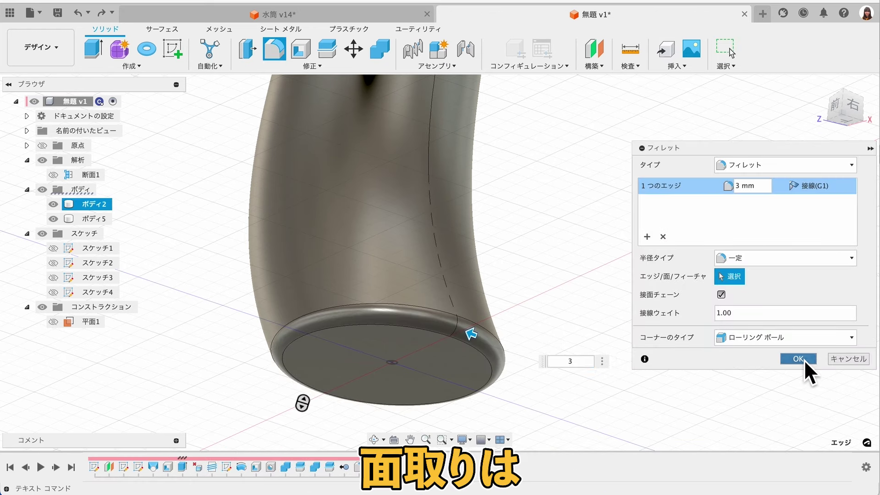
click(802, 358)
click(821, 85)
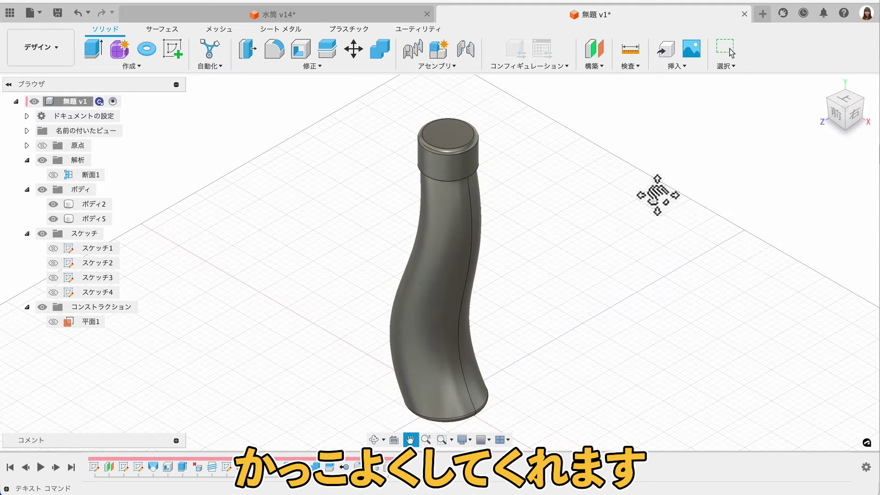
Step: Save the bottle design as a new version, 無題 v2, and orbit around it
key(super+s)
key(Return)
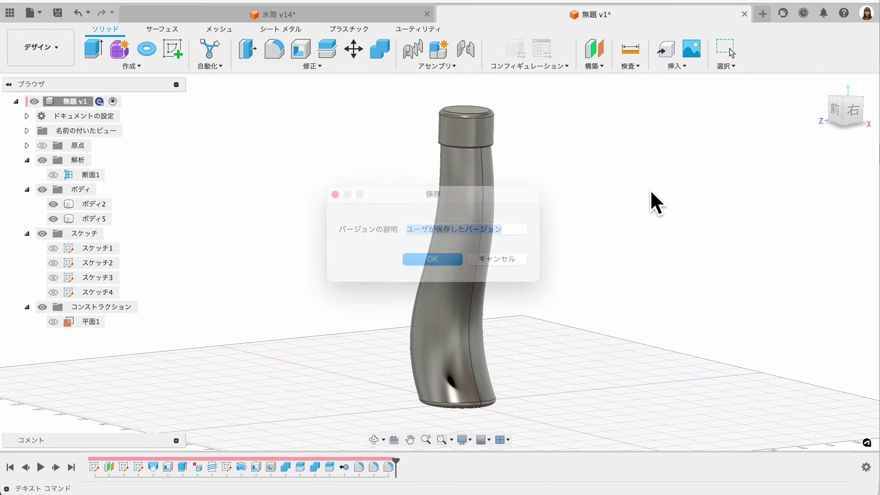
middle_drag(638, 265, 619, 246)
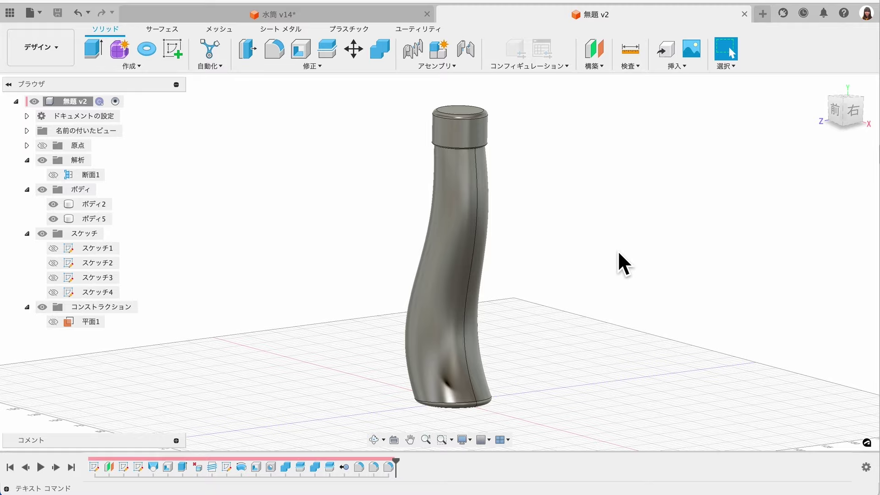
shift+middle_drag(618, 253, 610, 232)
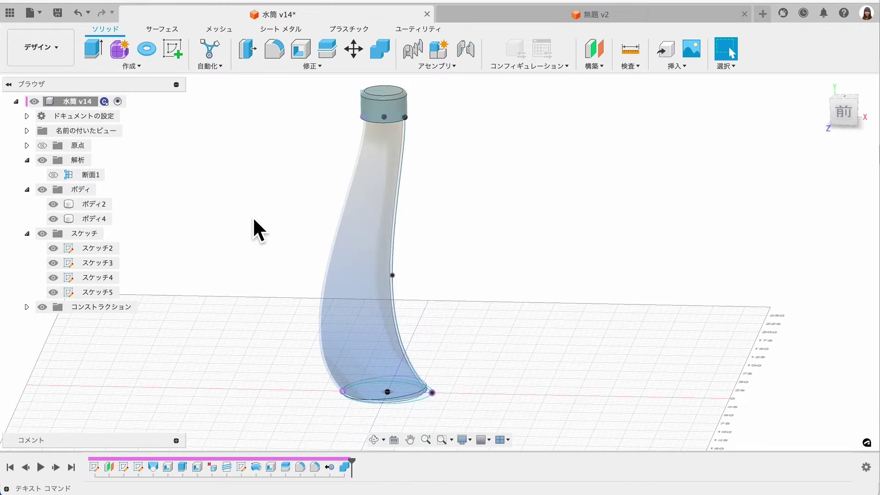